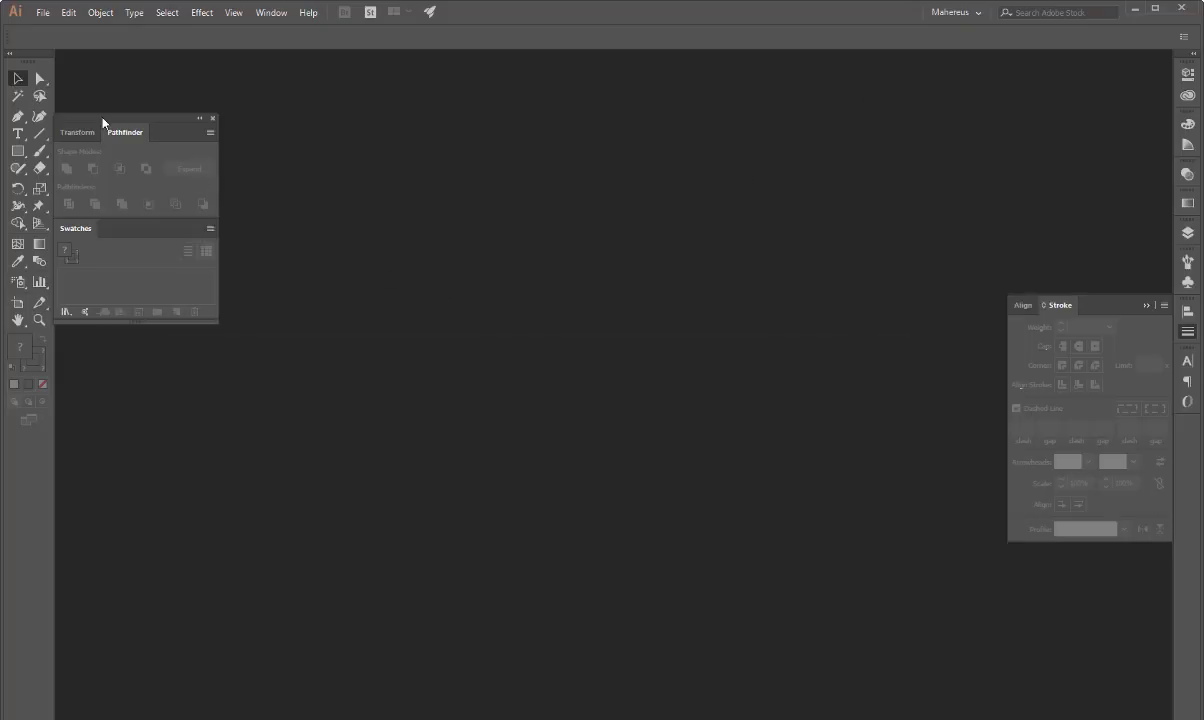
Create a new blank 1366 × 768 px document from the Common preset.
left_click(41, 14)
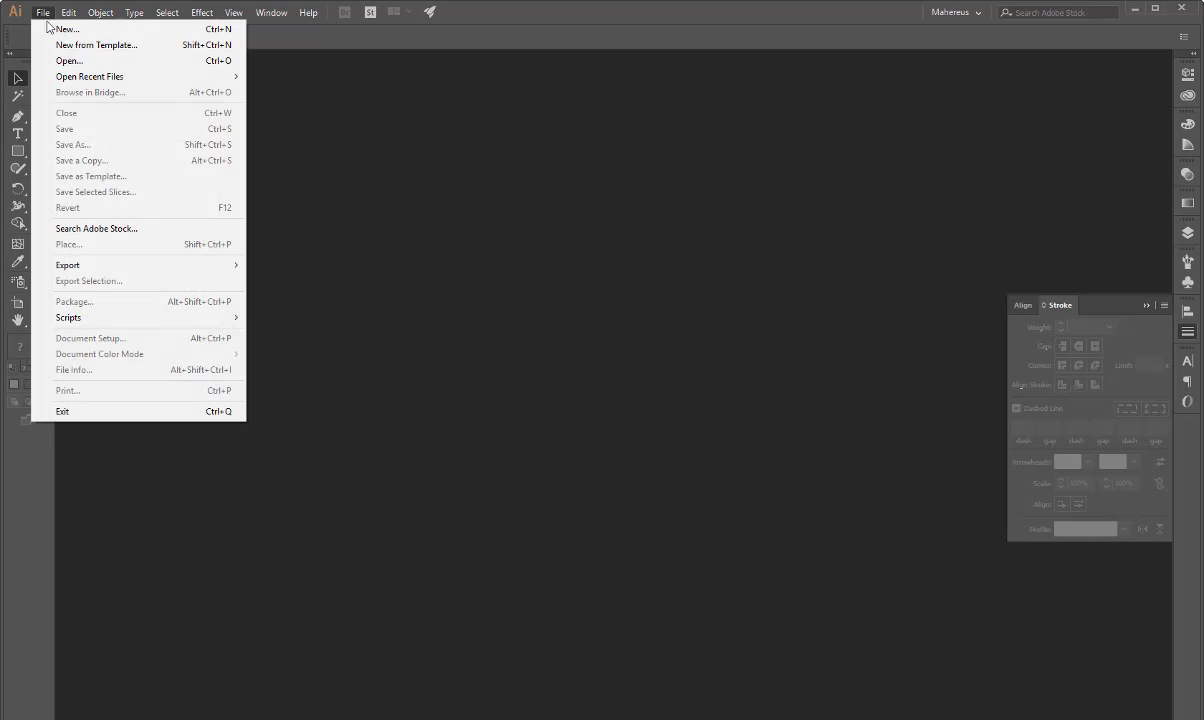
left_click(60, 29)
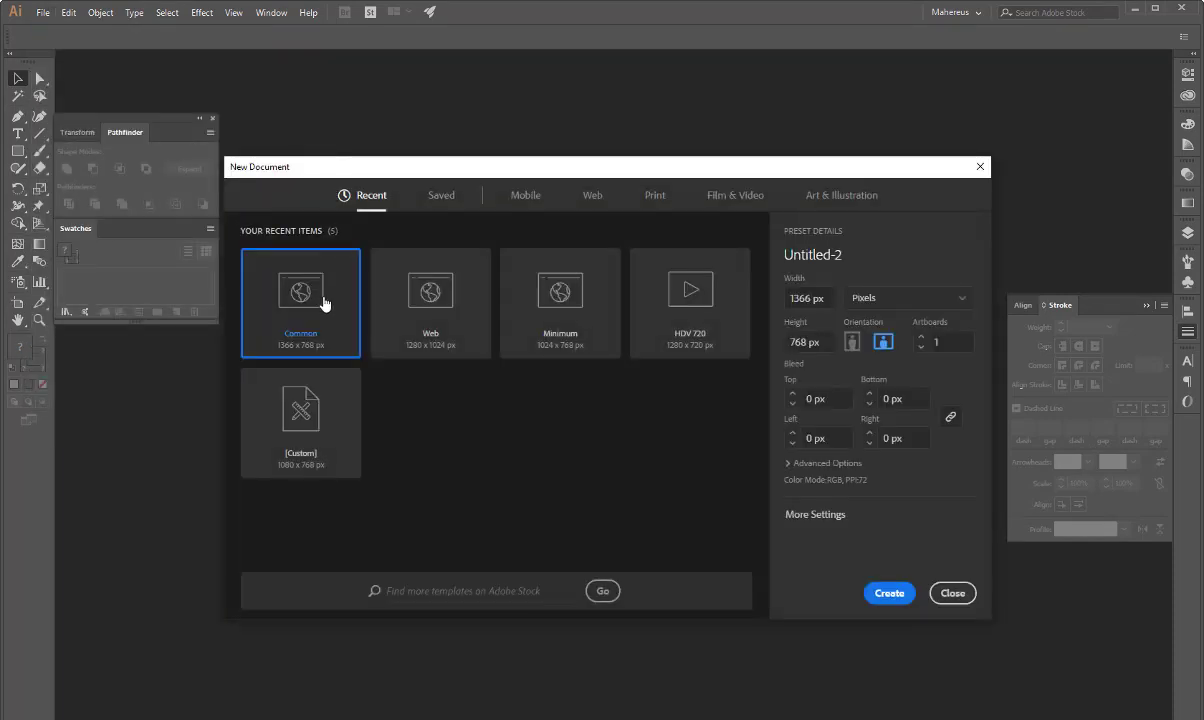
left_click(884, 591)
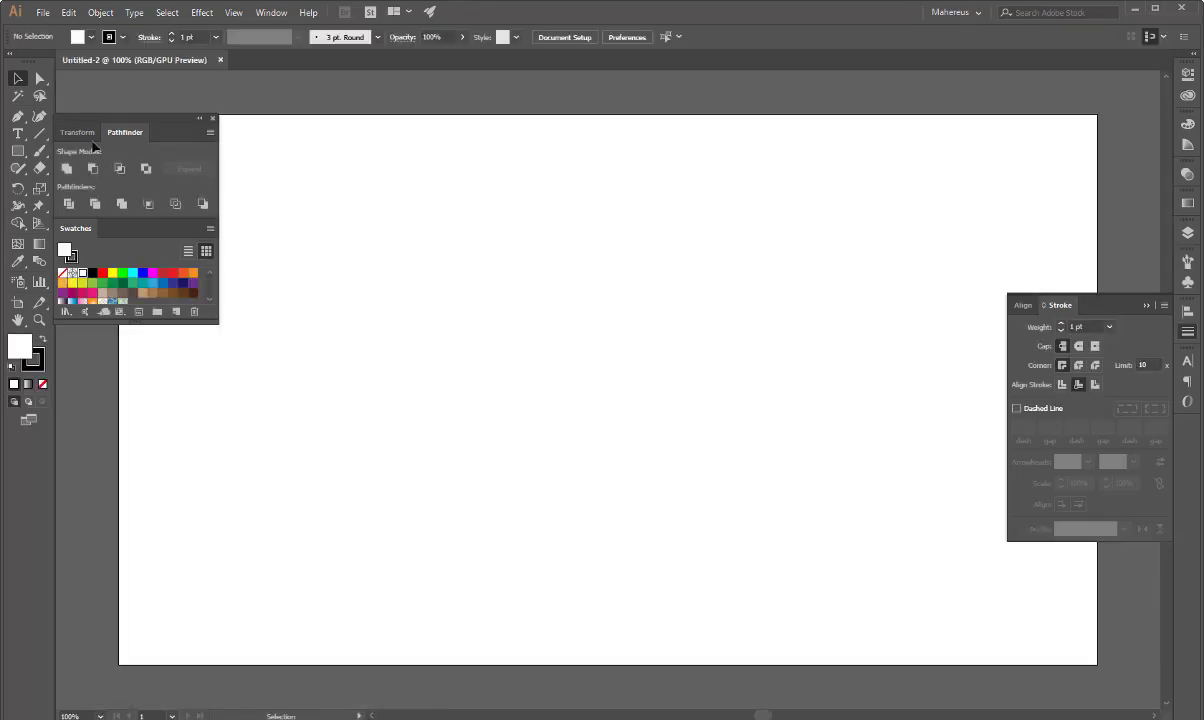
Place the watercolour splash PNG on the artboard and scale it down.
left_click(44, 14)
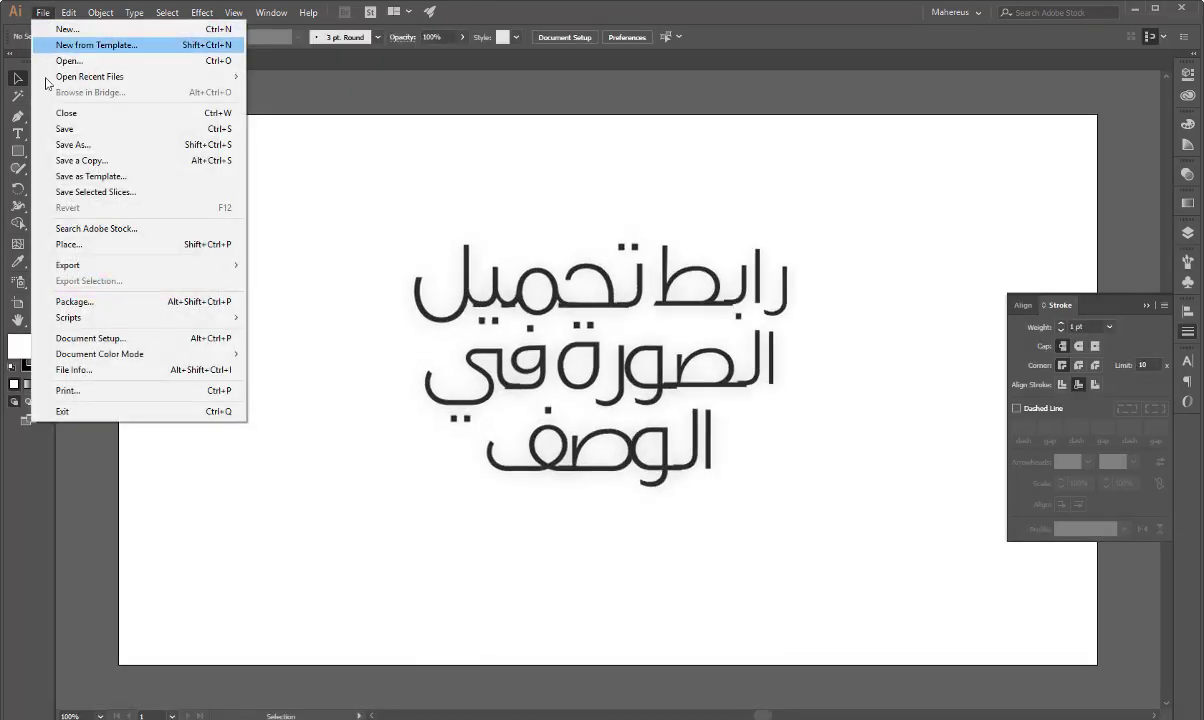
left_click(100, 244)
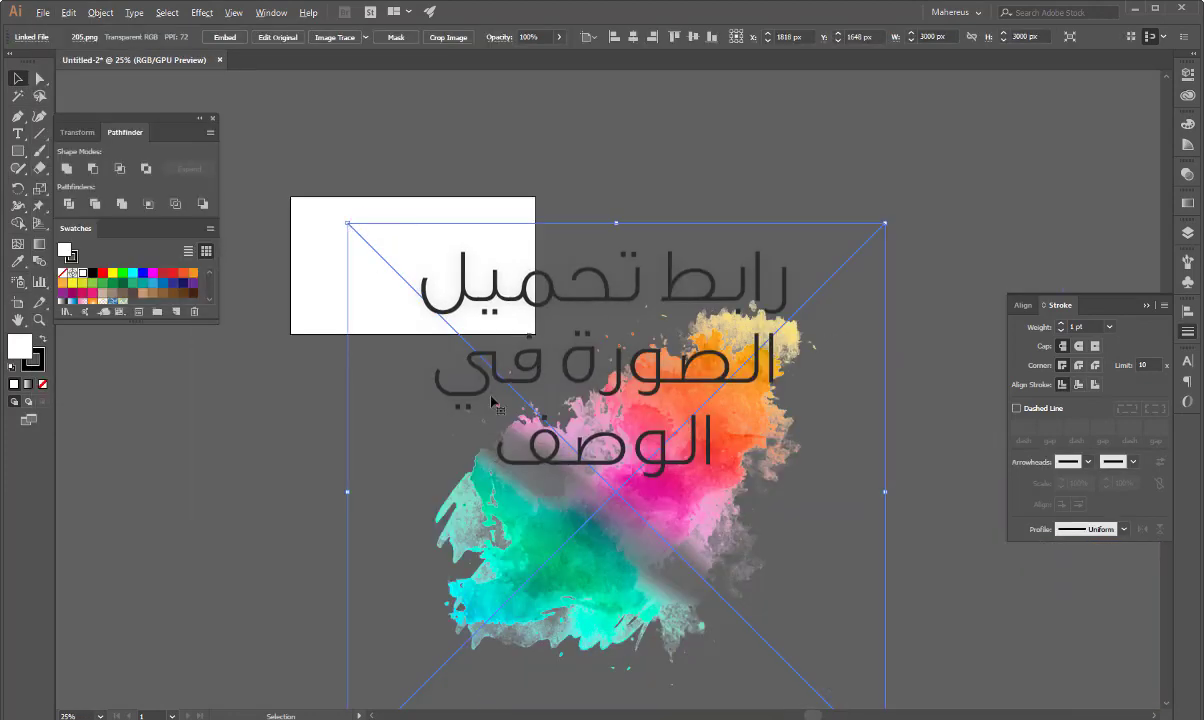
scroll(738, 415, "up", 1)
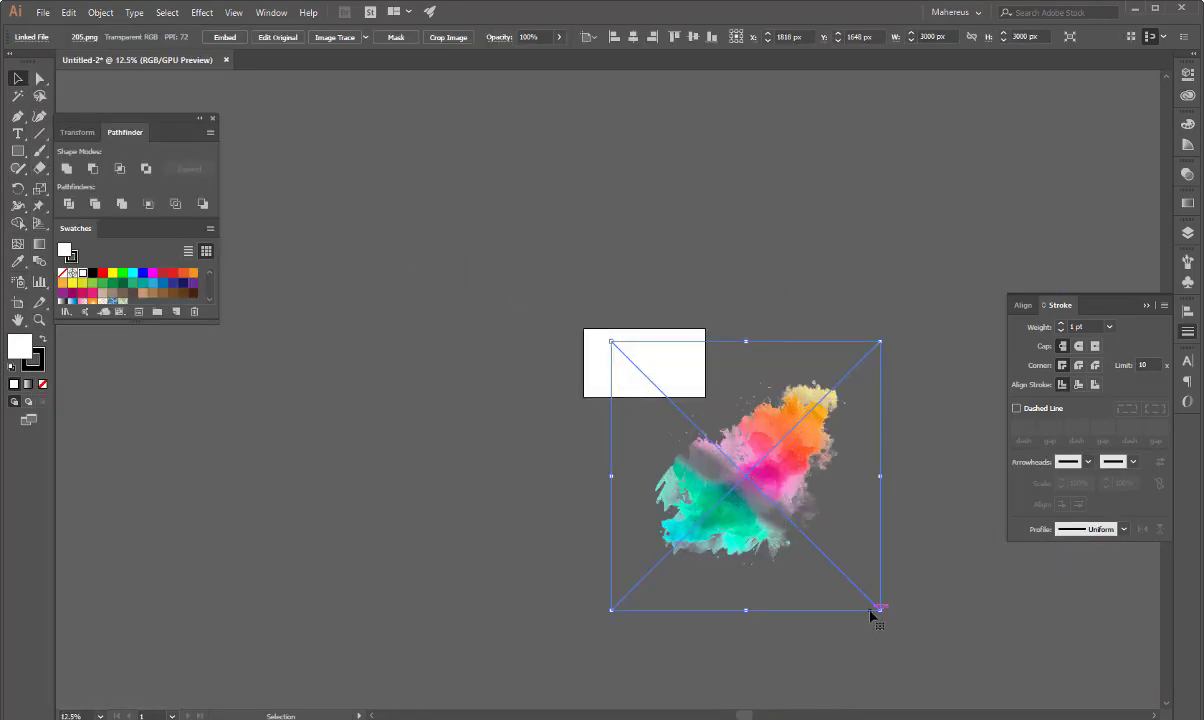
left_click_drag(885, 607, 680, 411)
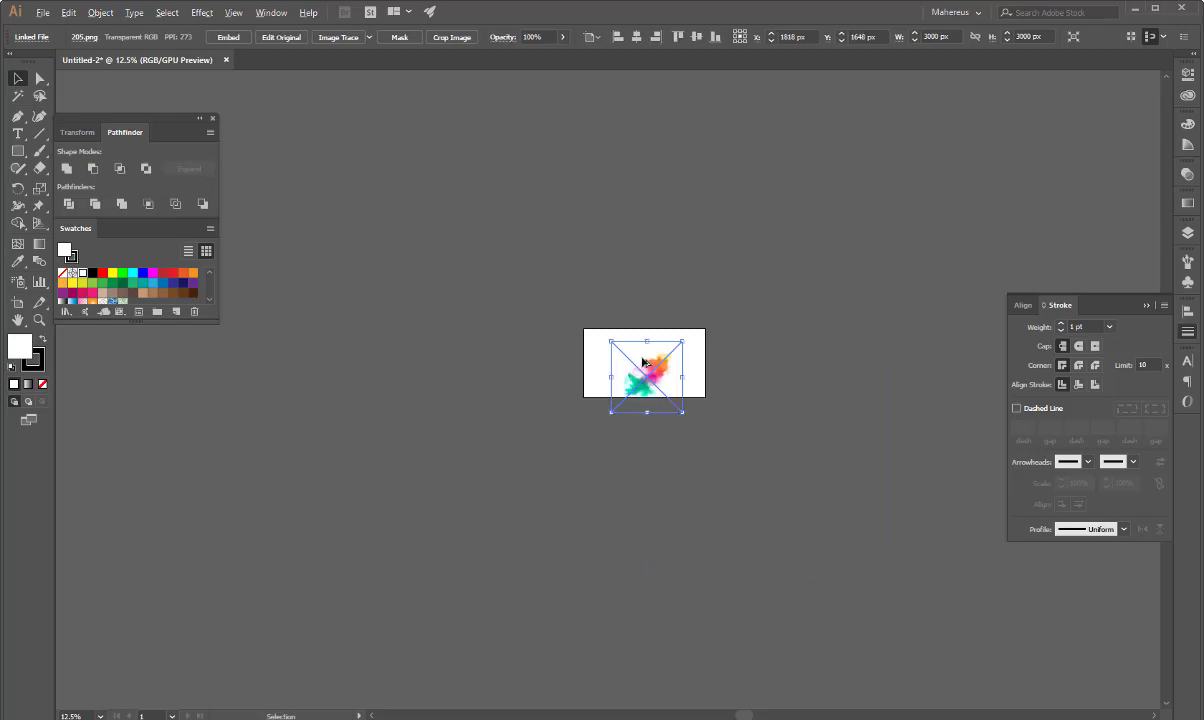
key("ctrl+equal")
key("ctrl+equal")
key("ctrl+equal")
left_click_drag(748, 503, 669, 424)
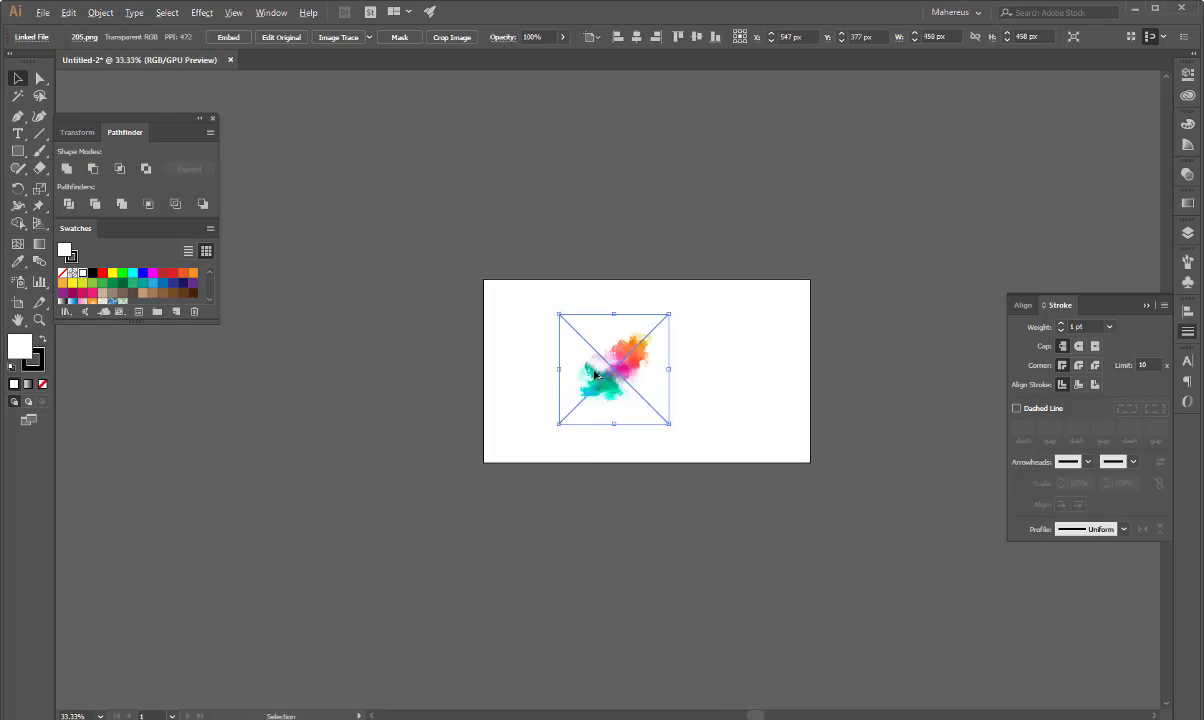
key("ctrl+equal")
key("ctrl+equal")
key("ctrl+equal")
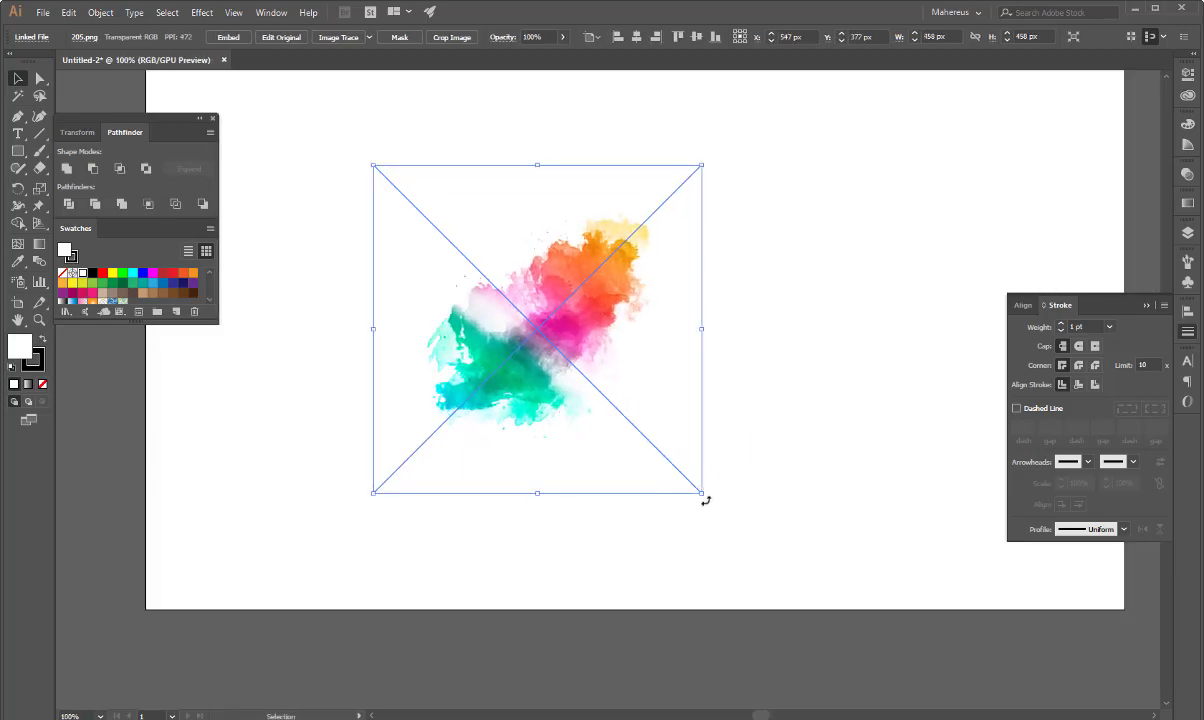
Rotate the splash image until it lies horizontally, then deselect it.
mouse_move(704, 497)
left_mouse_down()
mouse_move(582, 585)
mouse_move(558, 578)
left_mouse_up()
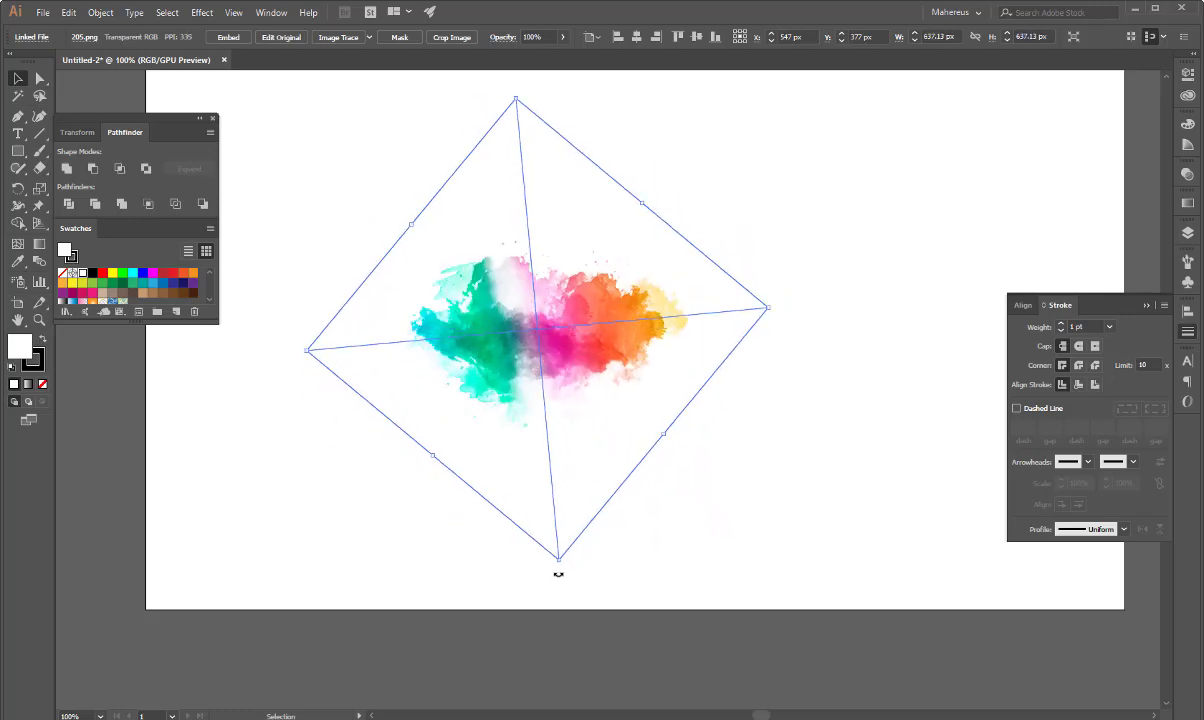
left_click_drag(558, 567, 549, 570)
left_click(634, 558)
scroll(621, 492, "down", 1)
Rasterize the splash image as RGB at High (300 ppi) with a transparent background.
scroll(559, 497, "down", 1)
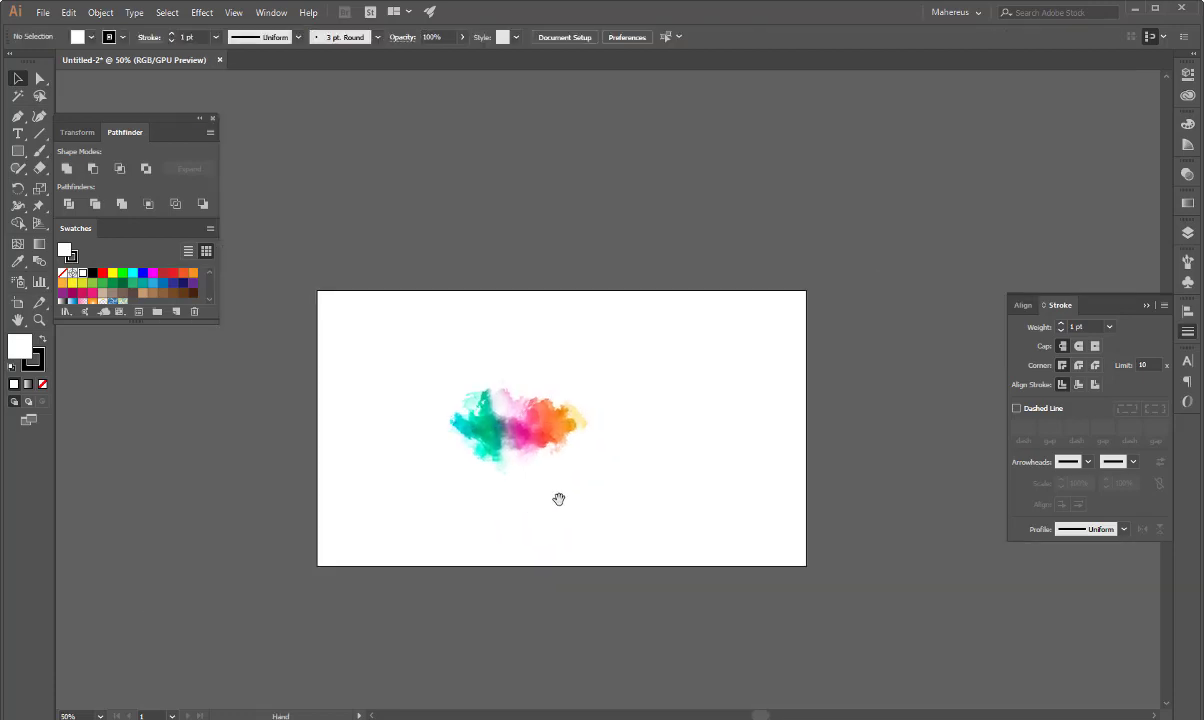
scroll(537, 462, "up", 1)
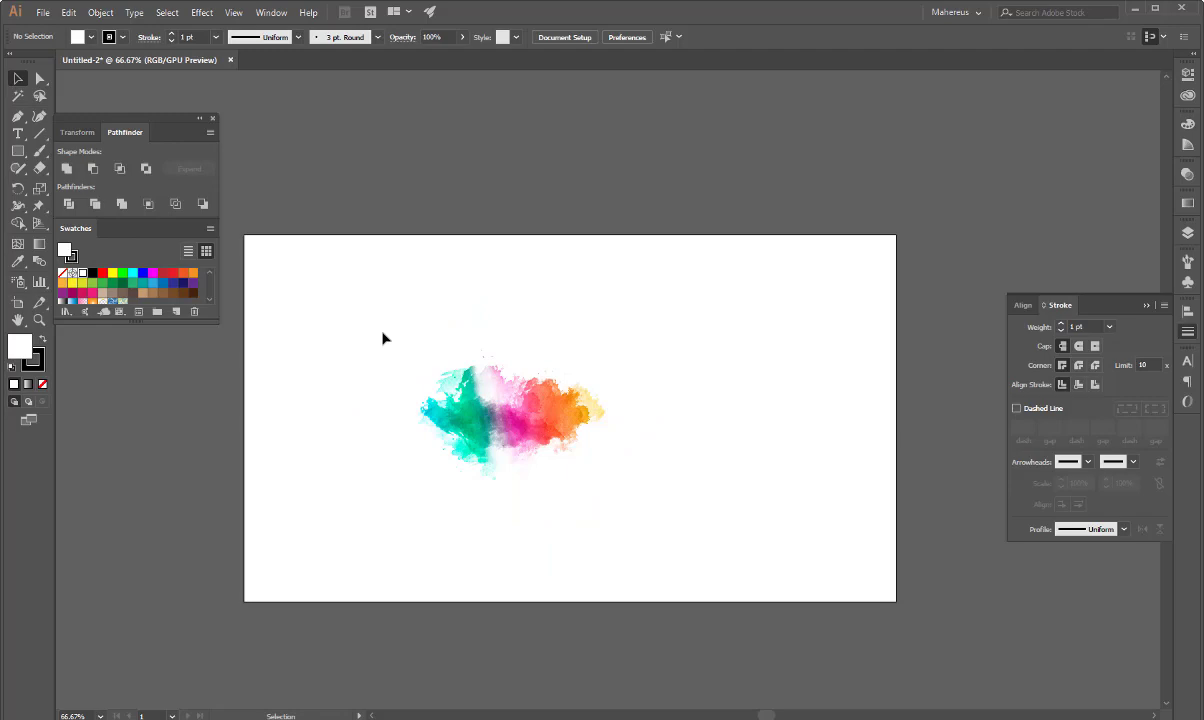
left_click(497, 398)
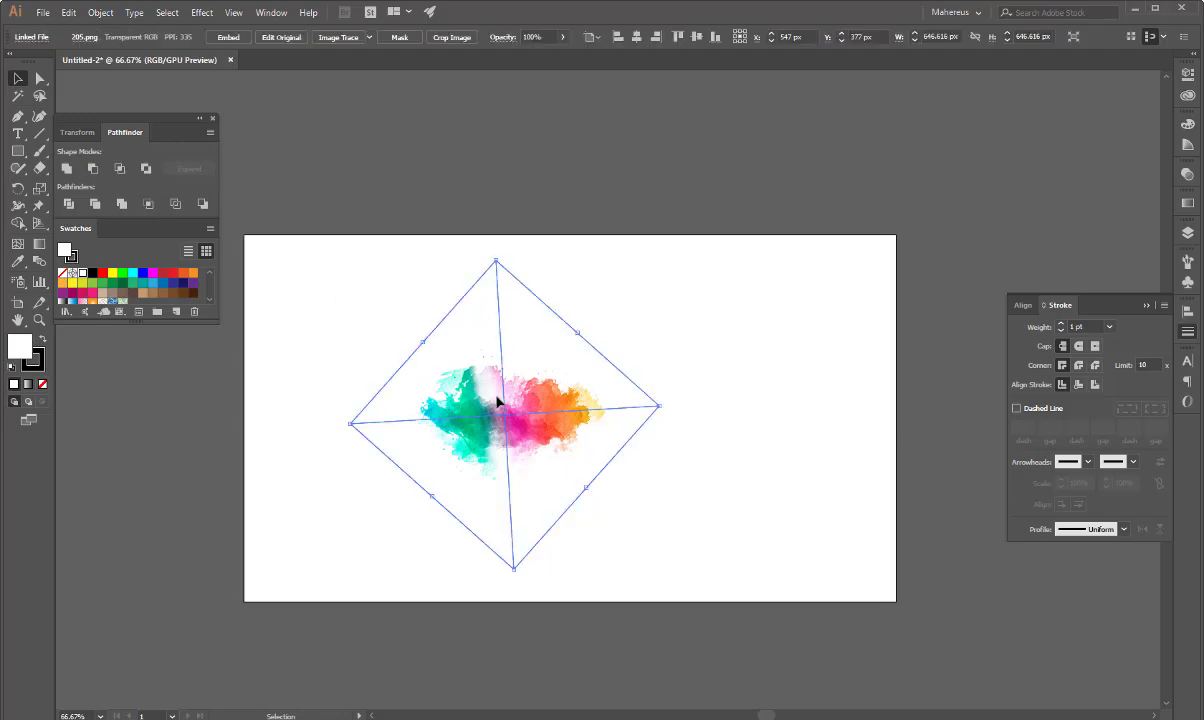
left_click(97, 13)
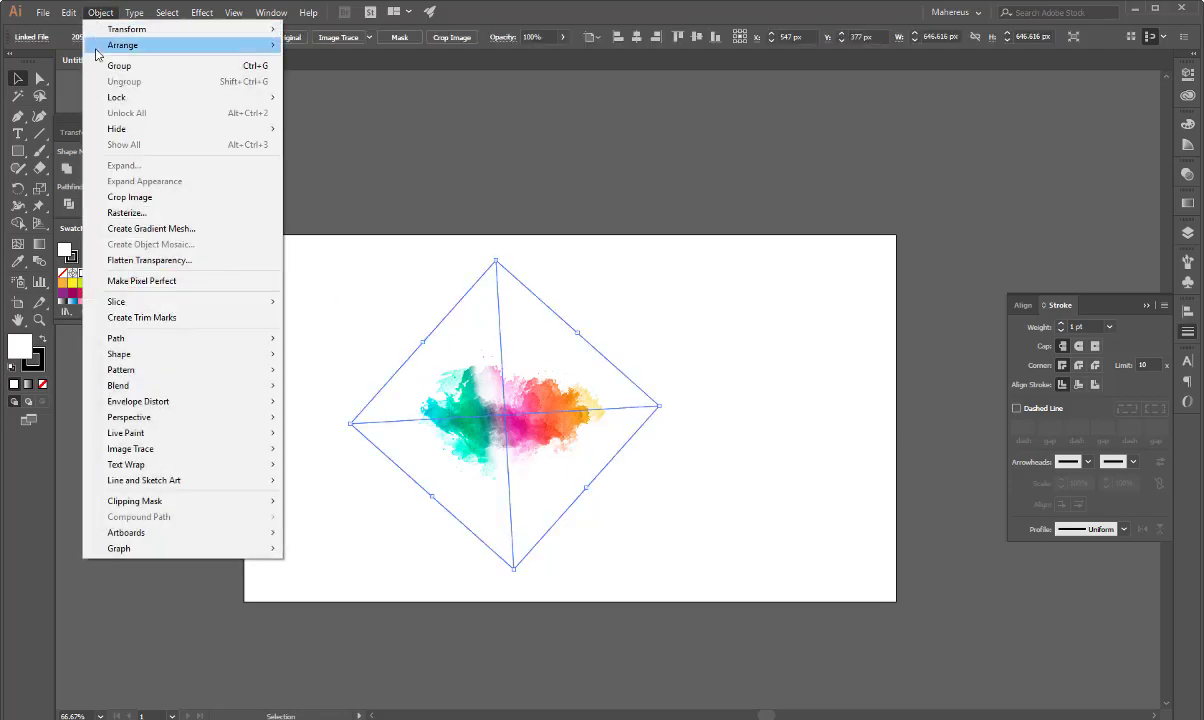
left_click(129, 215)
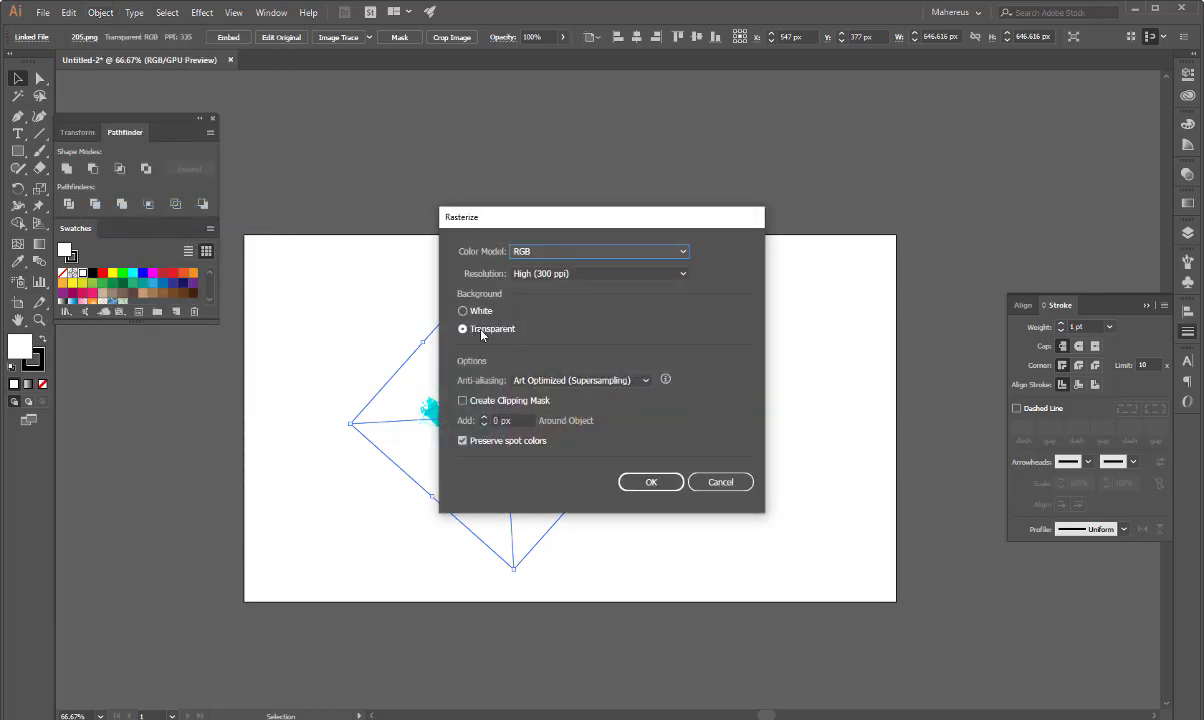
left_click(644, 481)
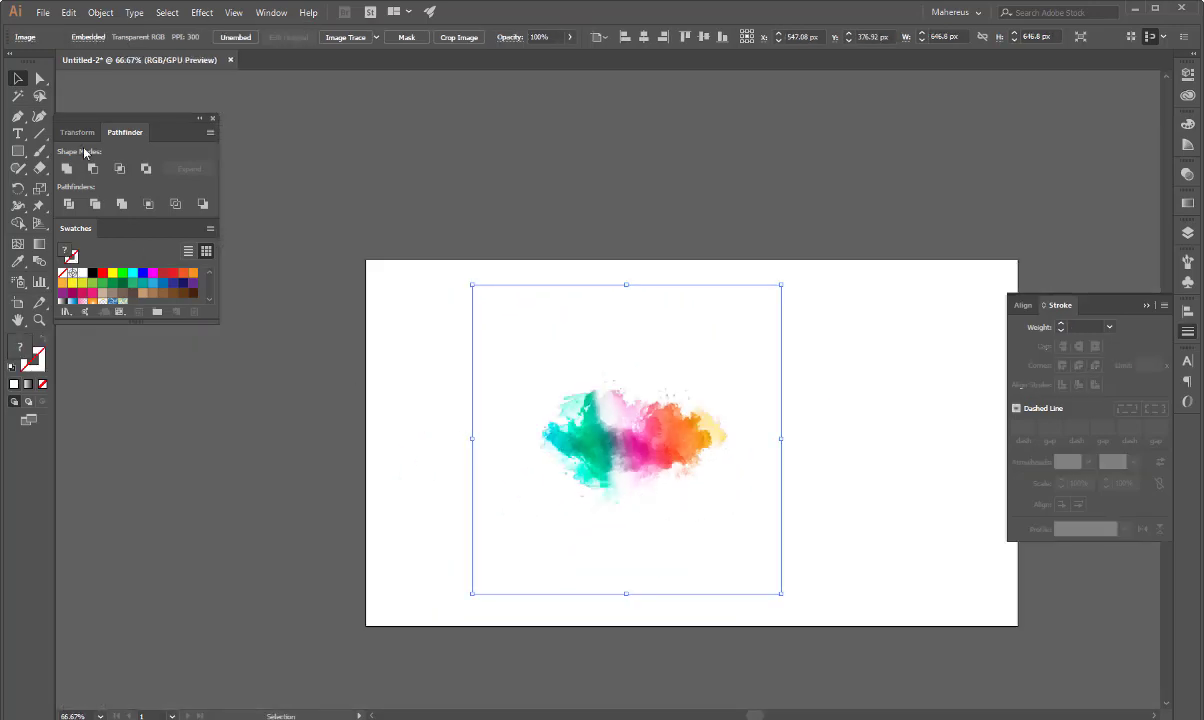
Crop the splash image to roughly 395 × 233 px, trimming all four empty margins.
left_click(100, 12)
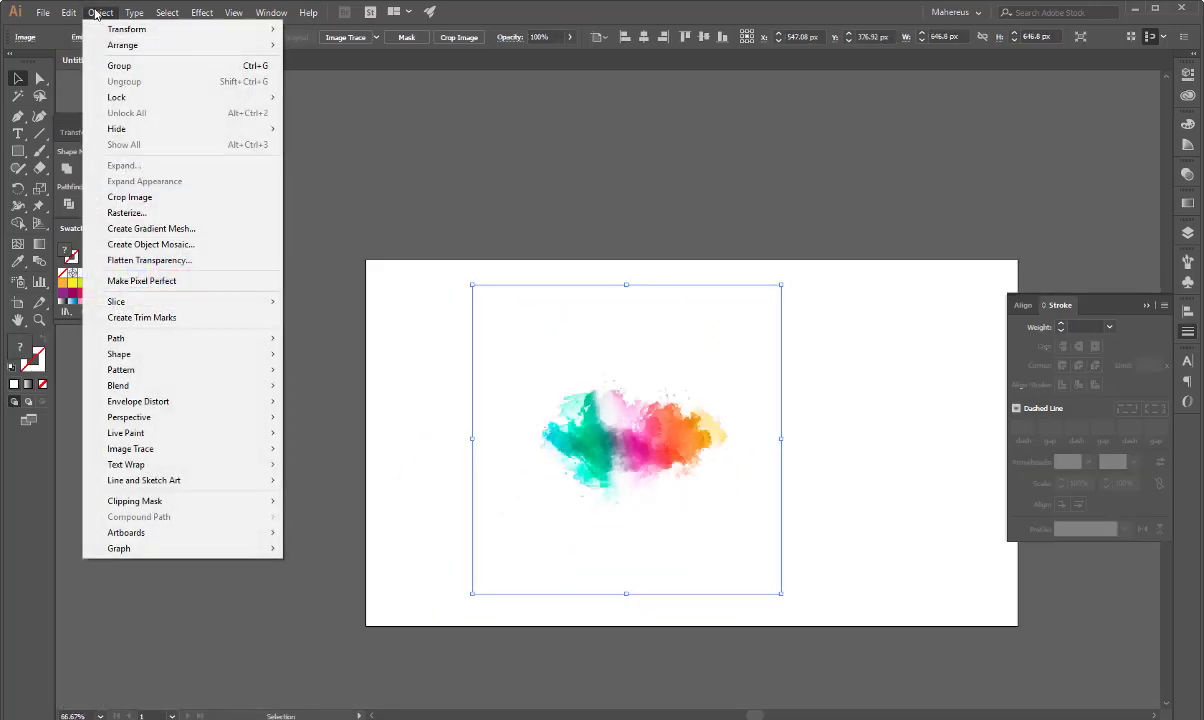
left_click(118, 197)
left_click_drag(627, 592, 634, 498)
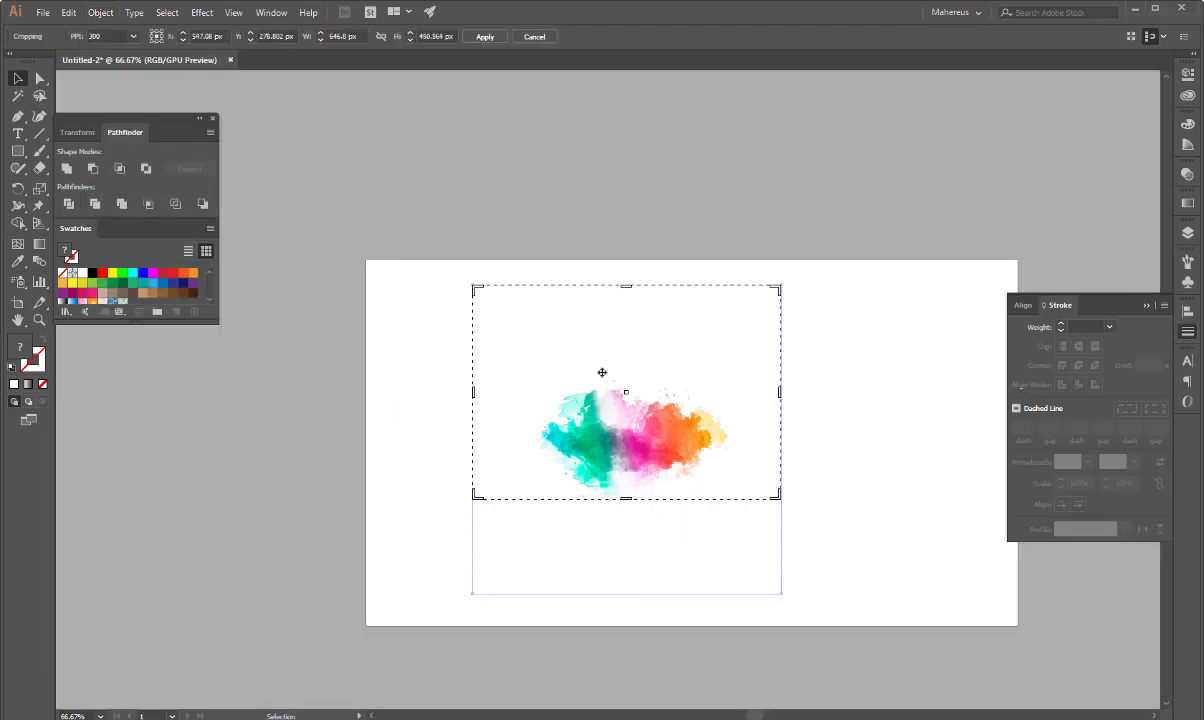
left_click_drag(627, 290, 630, 388)
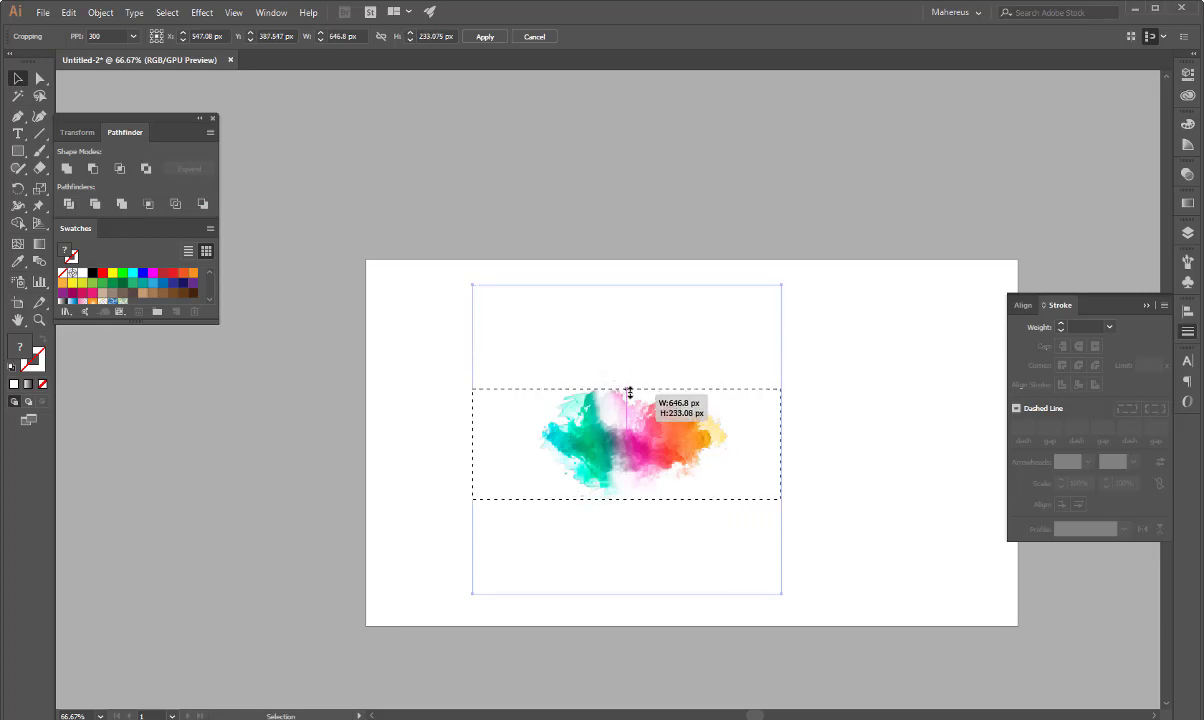
left_click_drag(630, 388, 630, 391)
left_click_drag(474, 448, 543, 450)
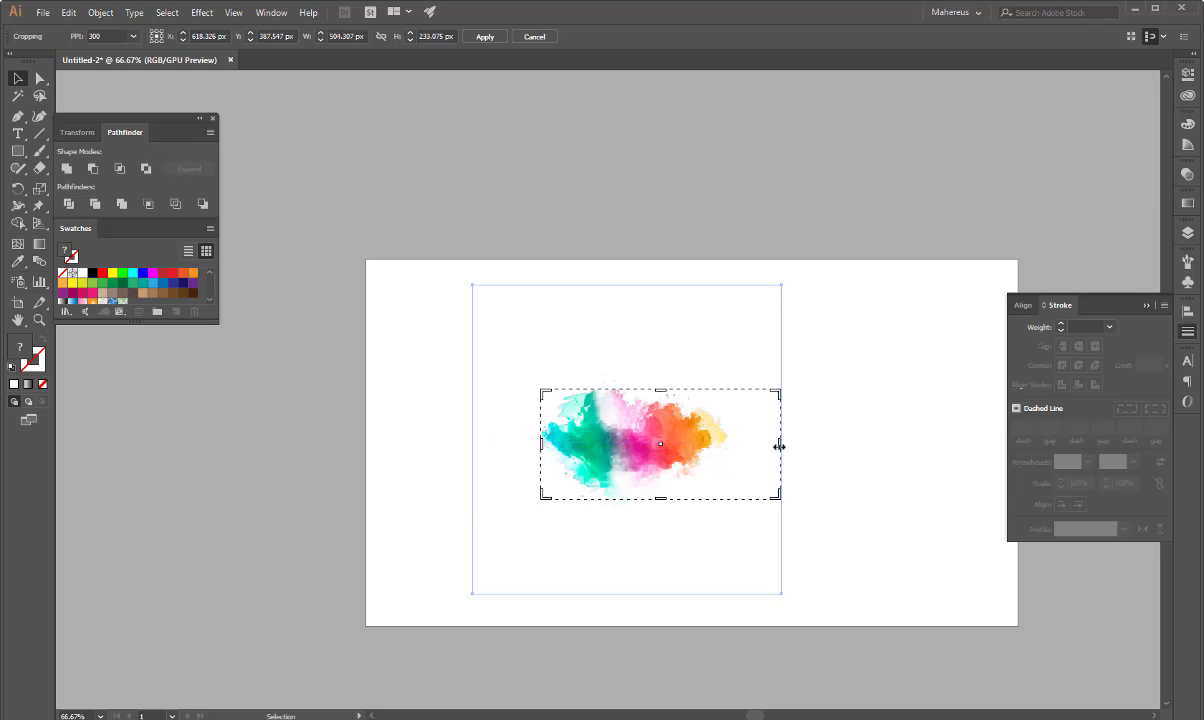
left_click_drag(779, 447, 727, 452)
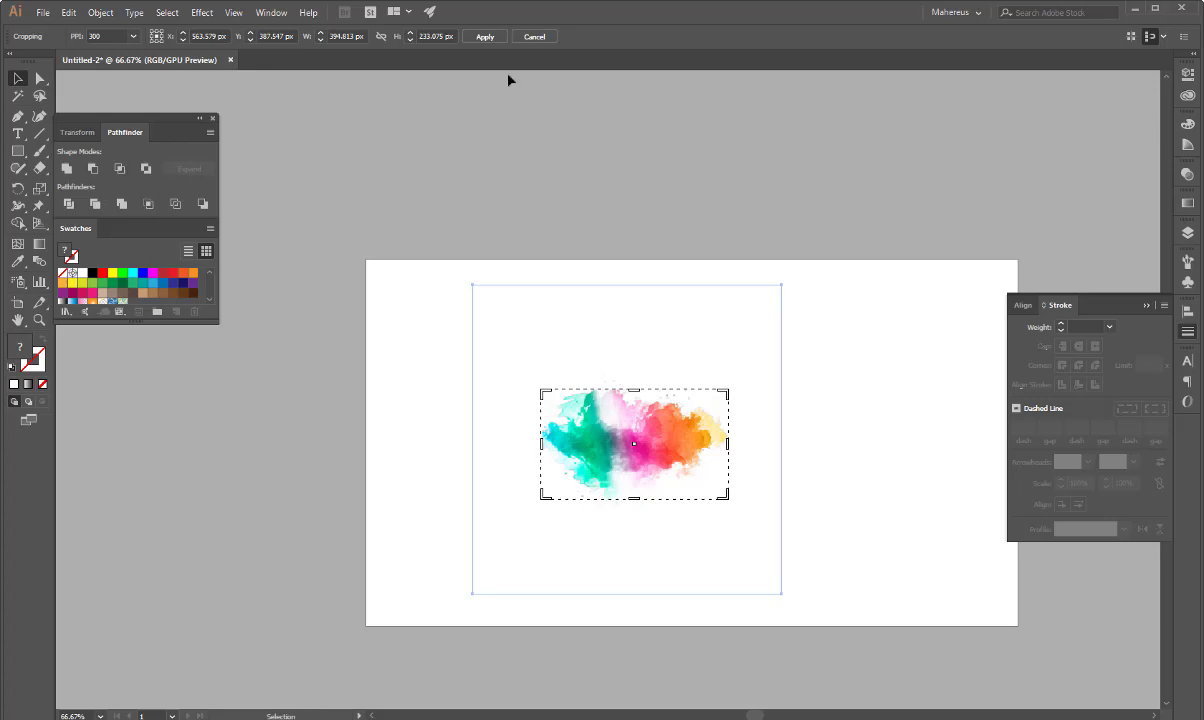
left_click(483, 37)
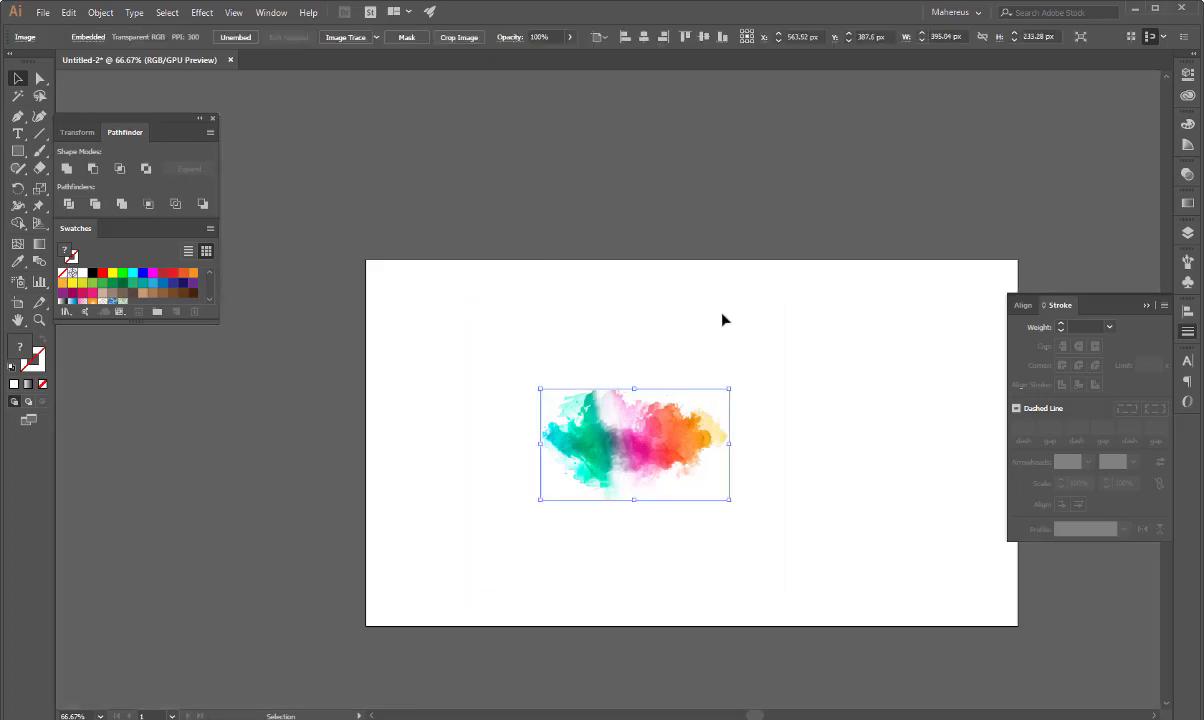
Add the cropped splash to the Brushes panel as Art Brush 1 with default options.
left_click(1187, 261)
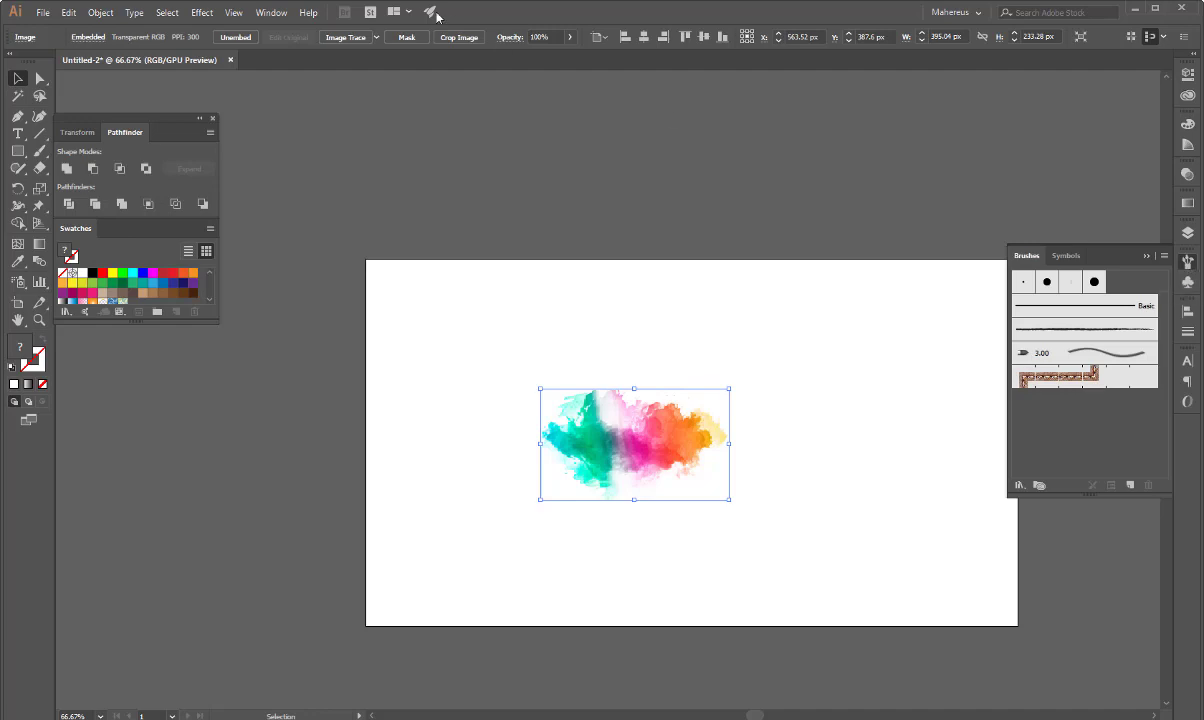
left_click(266, 13)
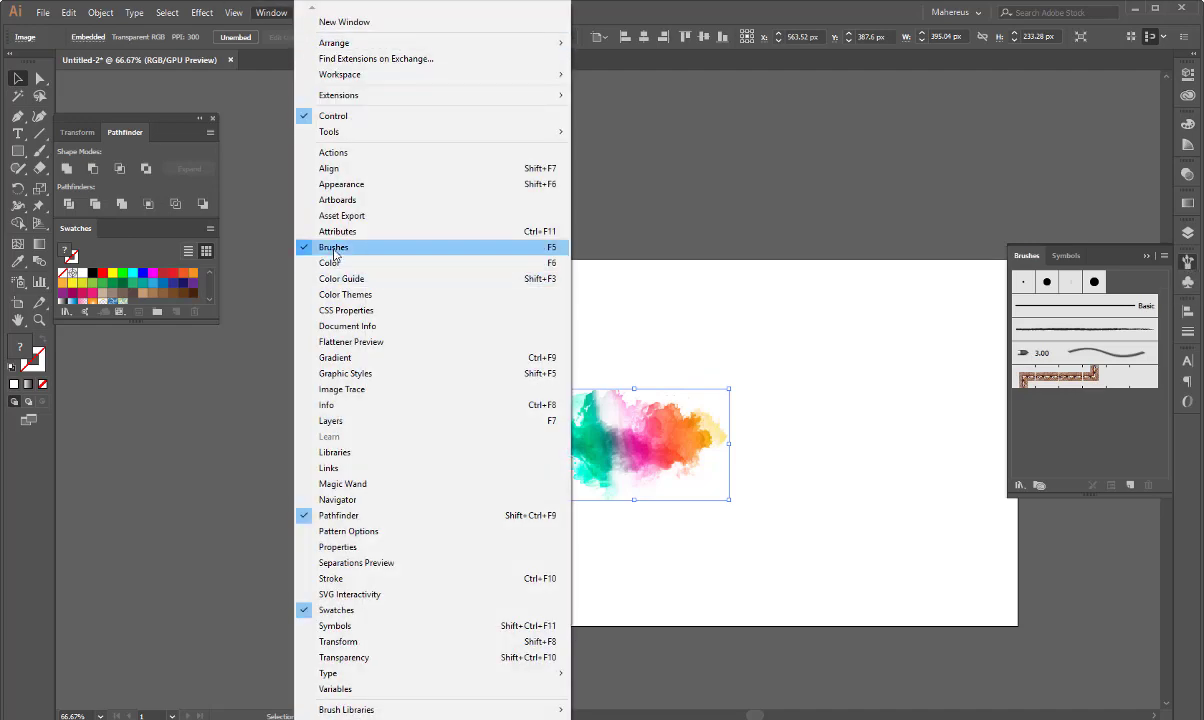
left_click(840, 324)
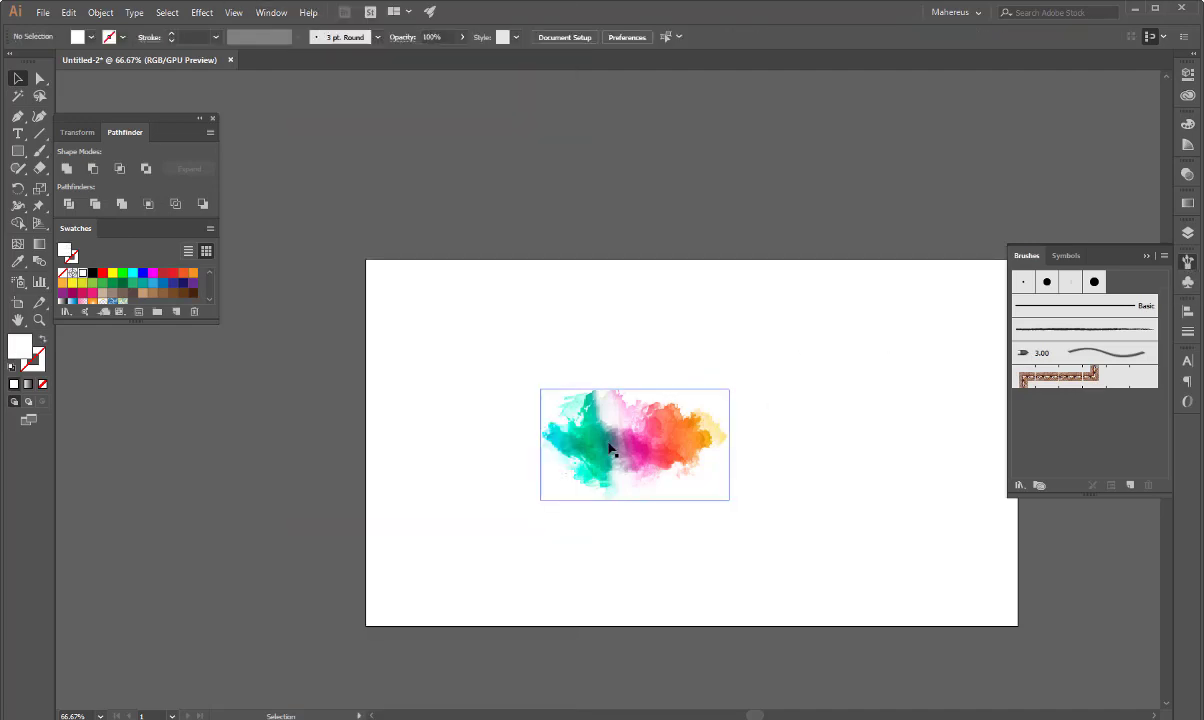
left_click_drag(624, 449, 1050, 414)
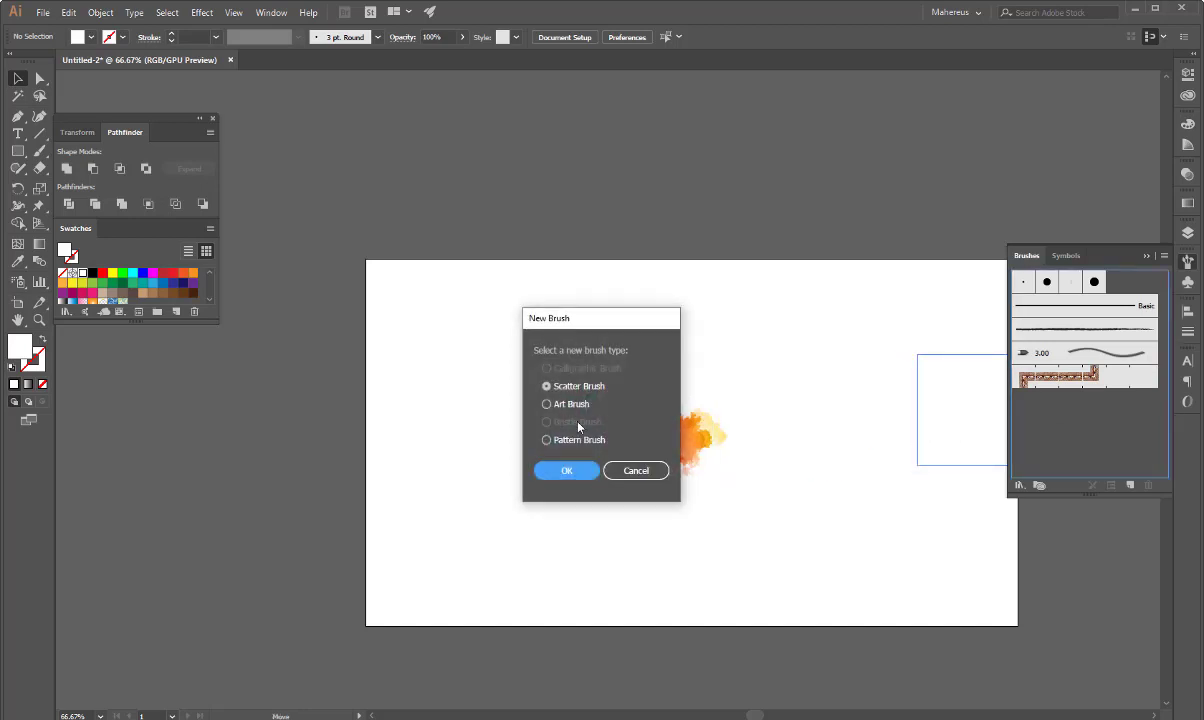
left_click(547, 404)
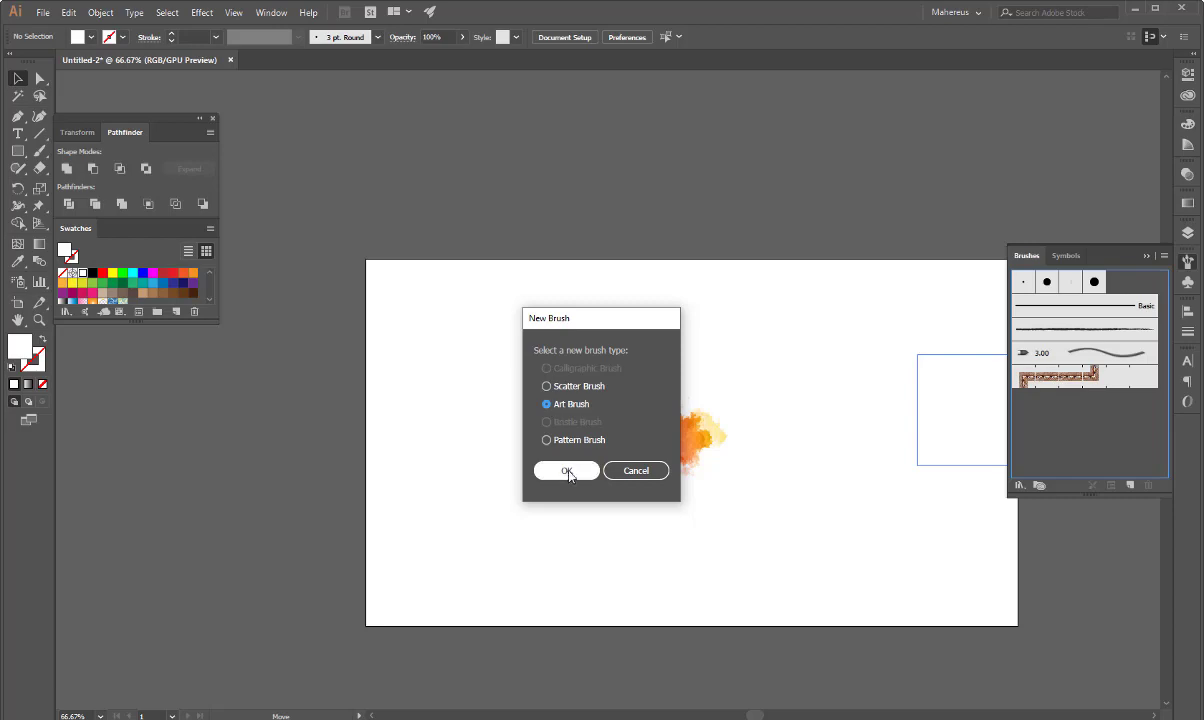
left_click(568, 470)
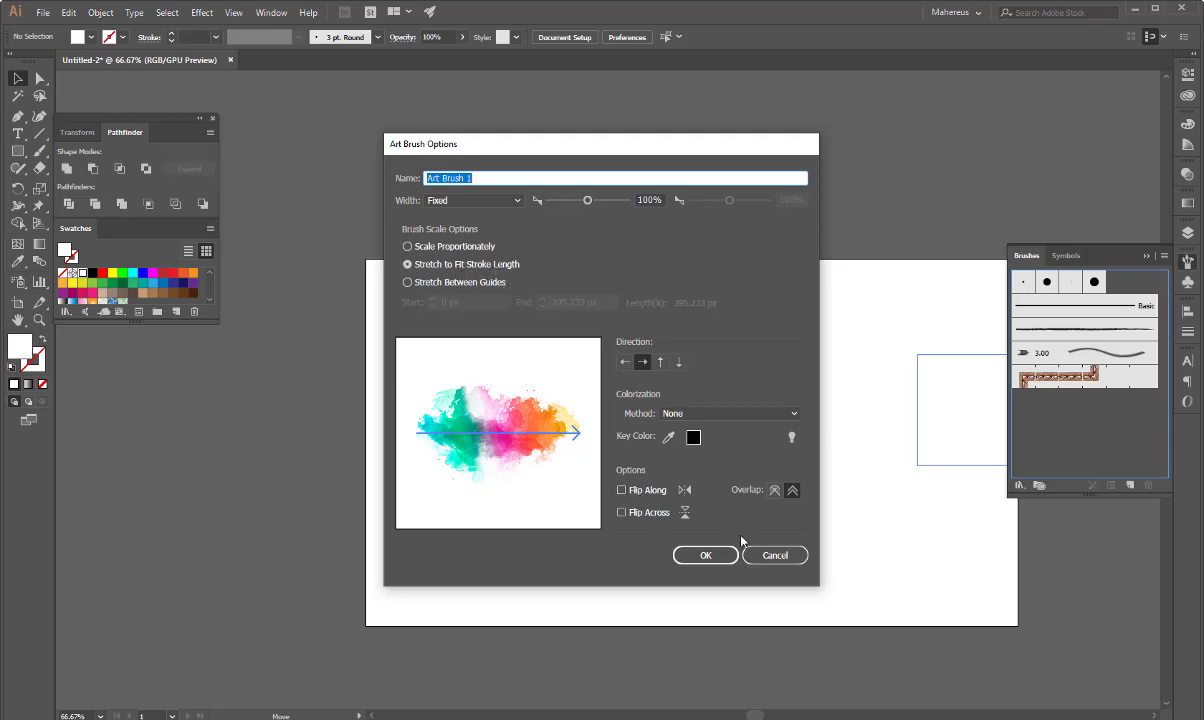
left_click(700, 555)
Paint a large spiral swirl at the artboard's right edge with the new art brush.
left_click_drag(593, 456, 537, 408)
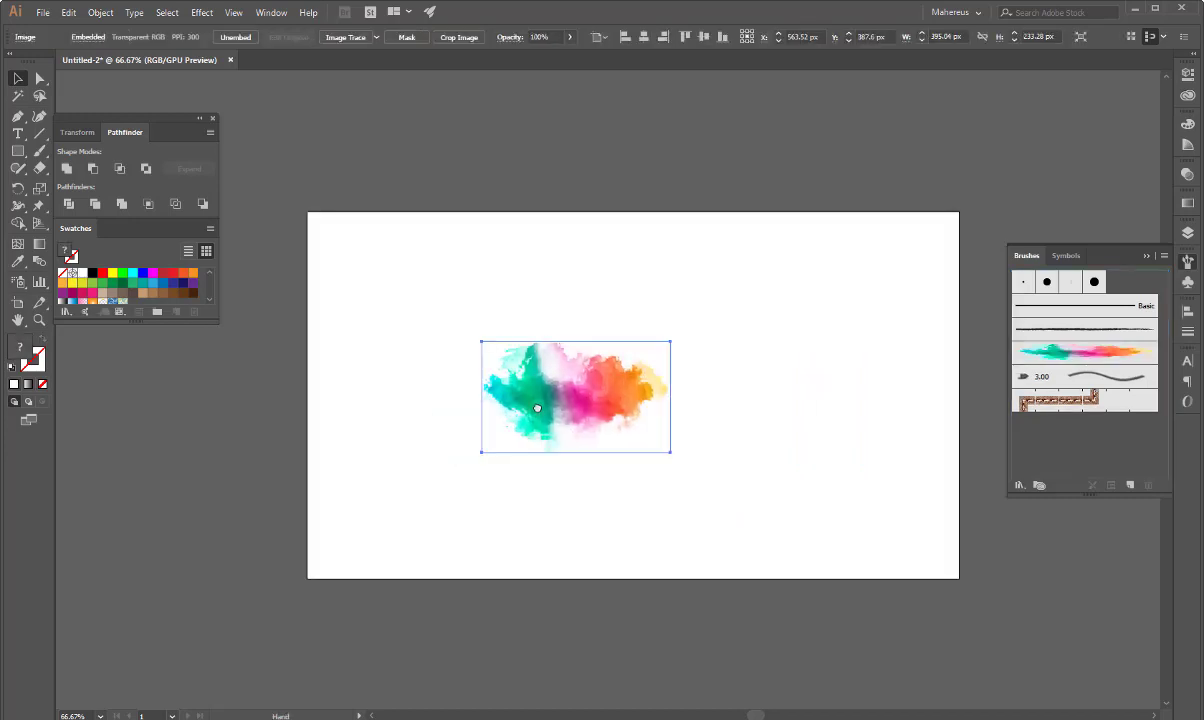
key("ctrl+minus")
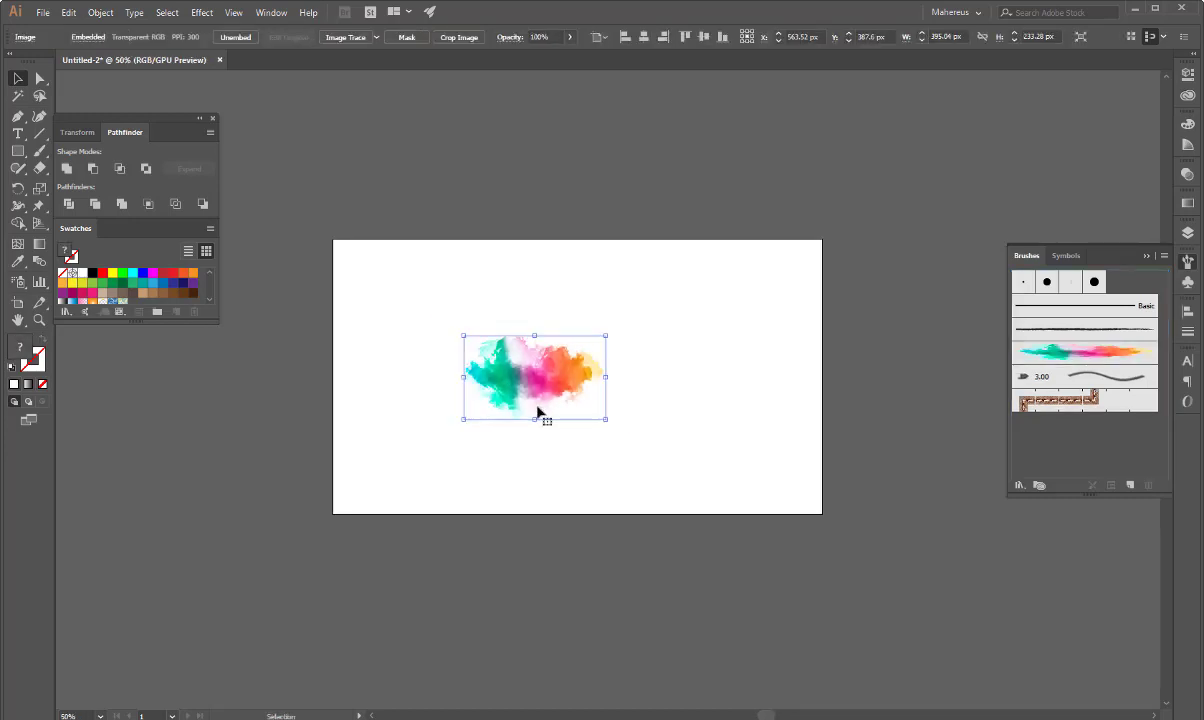
key("b")
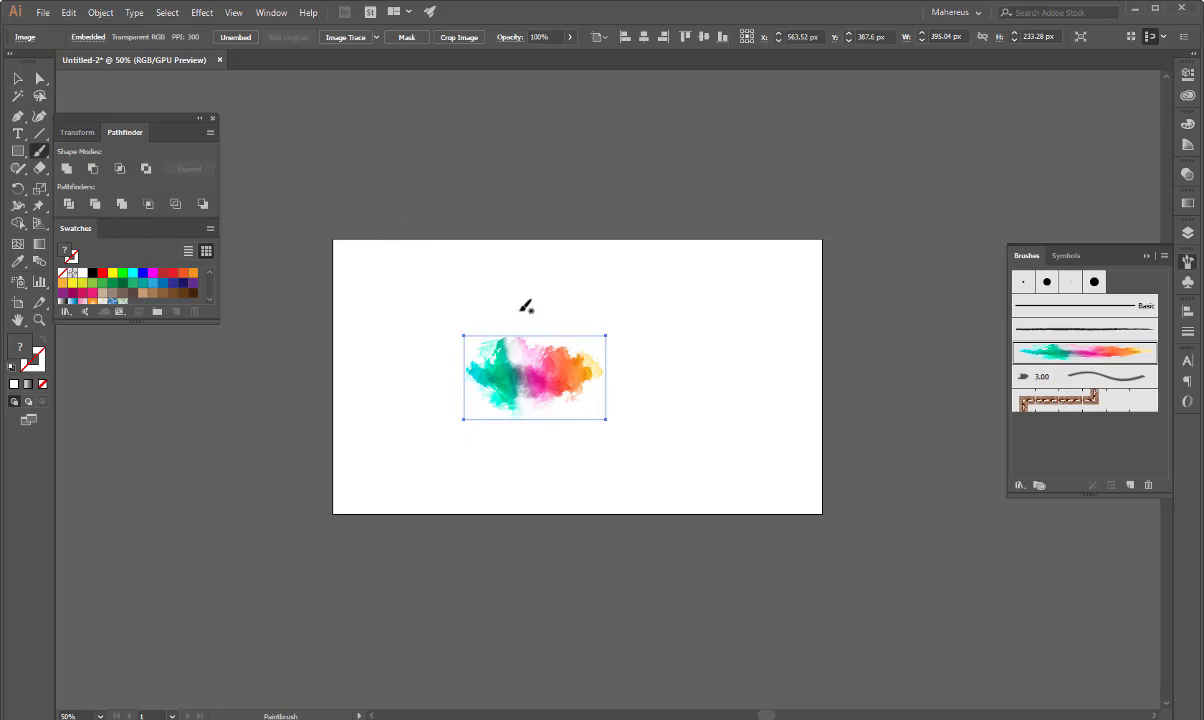
left_click_drag(533, 244, 707, 337)
left_click_drag(483, 270, 485, 270)
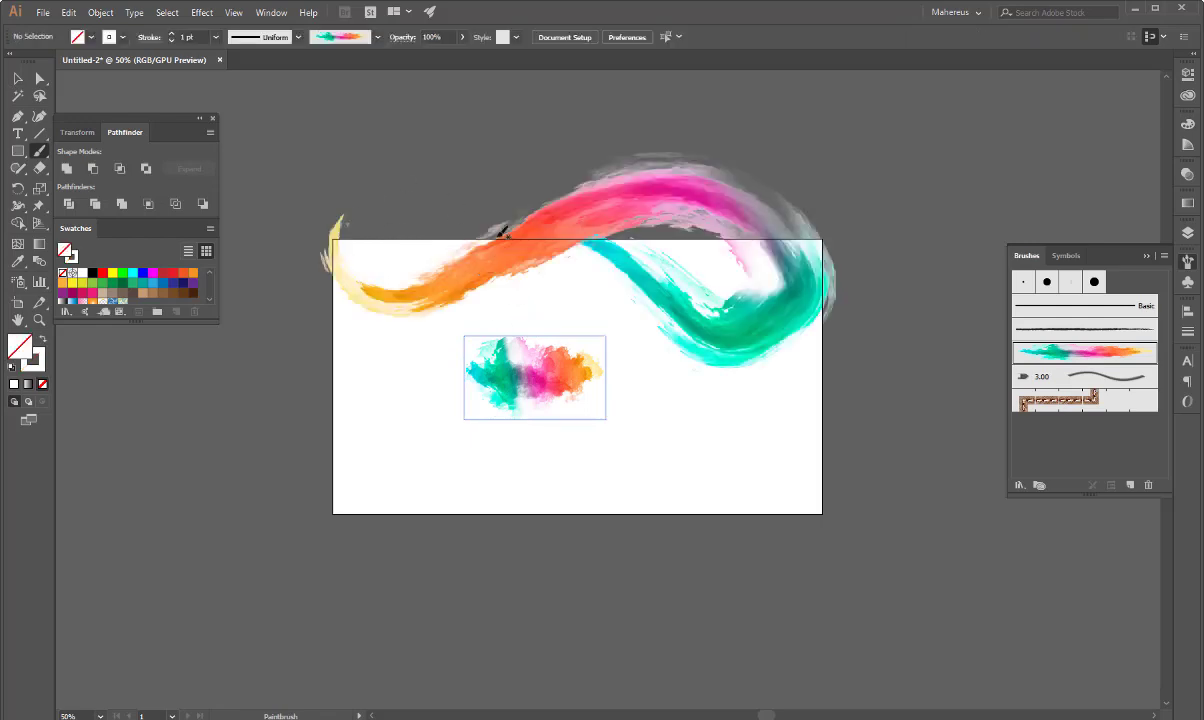
scroll(691, 261, "down", 1)
scroll(691, 261, "down", 1)
scroll(655, 195, "up", 2)
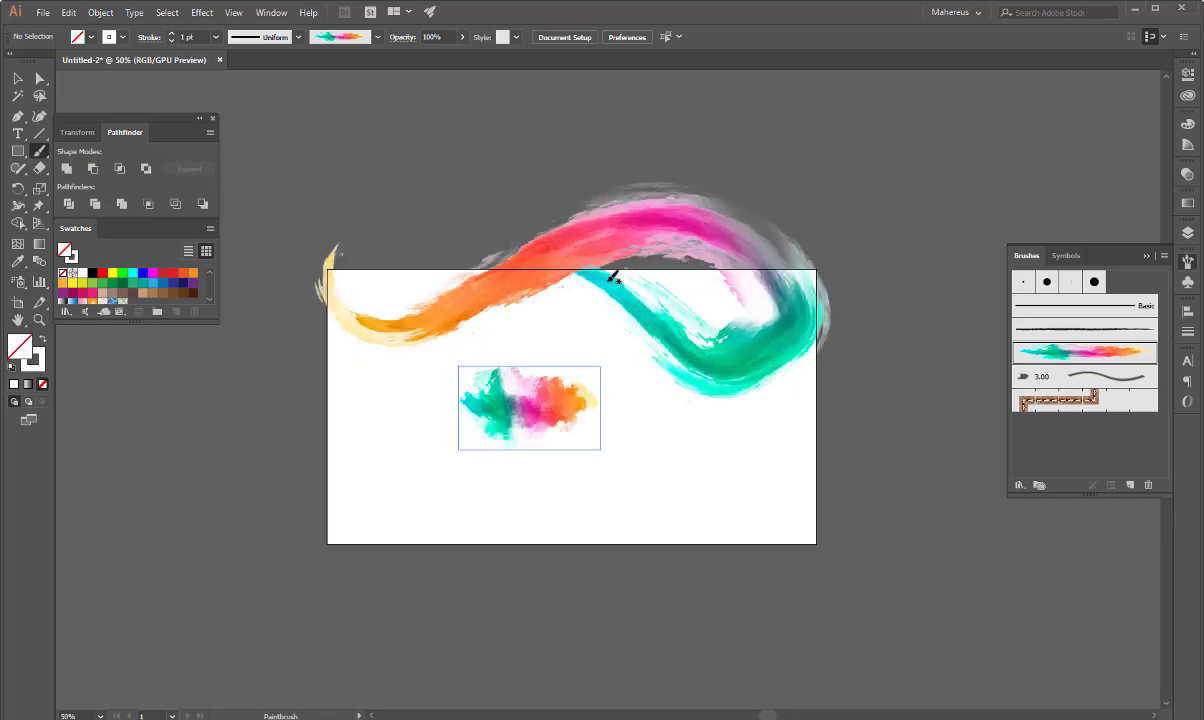
key("ctrl+z")
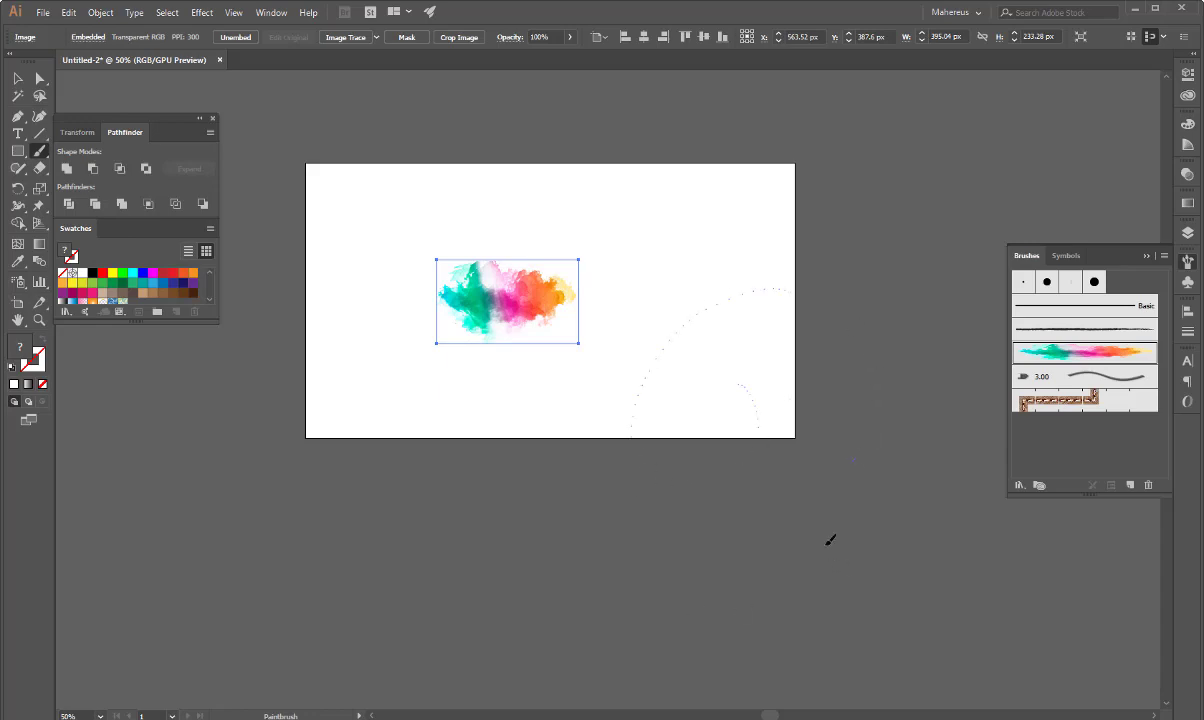
left_click_drag(757, 402, 745, 392)
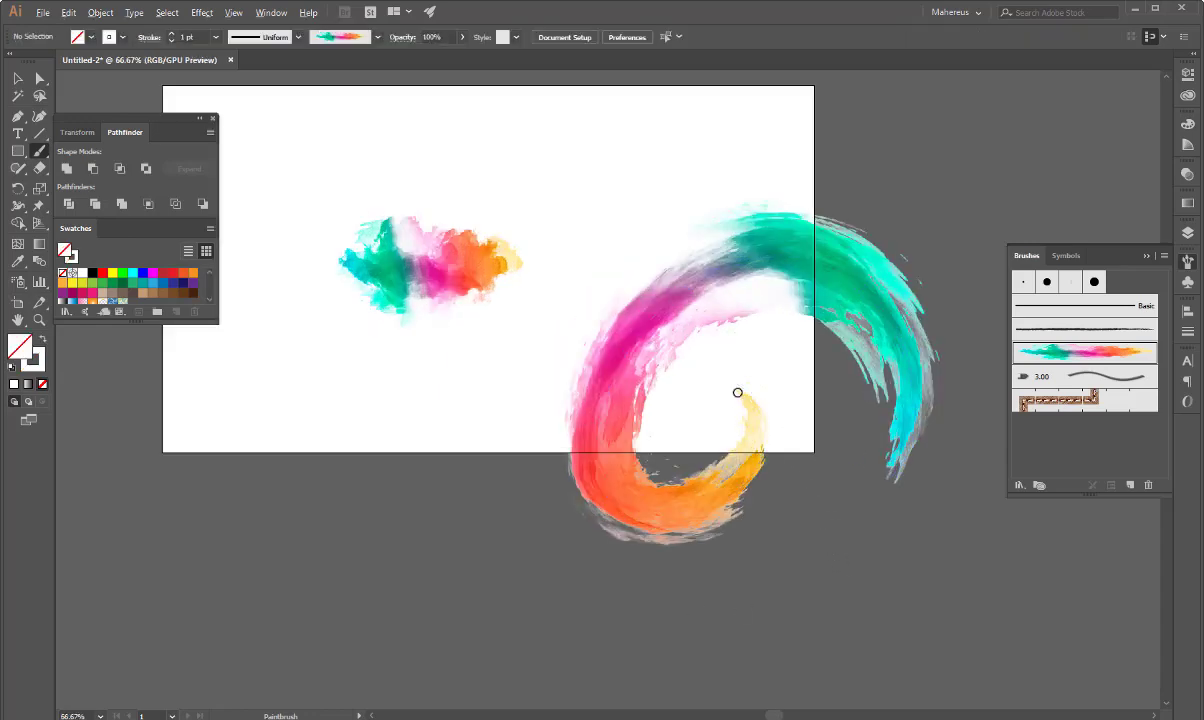
Paint a matching watercolour swirl at the artboard's left edge.
scroll(600, 360, "up", 2)
scroll(600, 360, "left", 2)
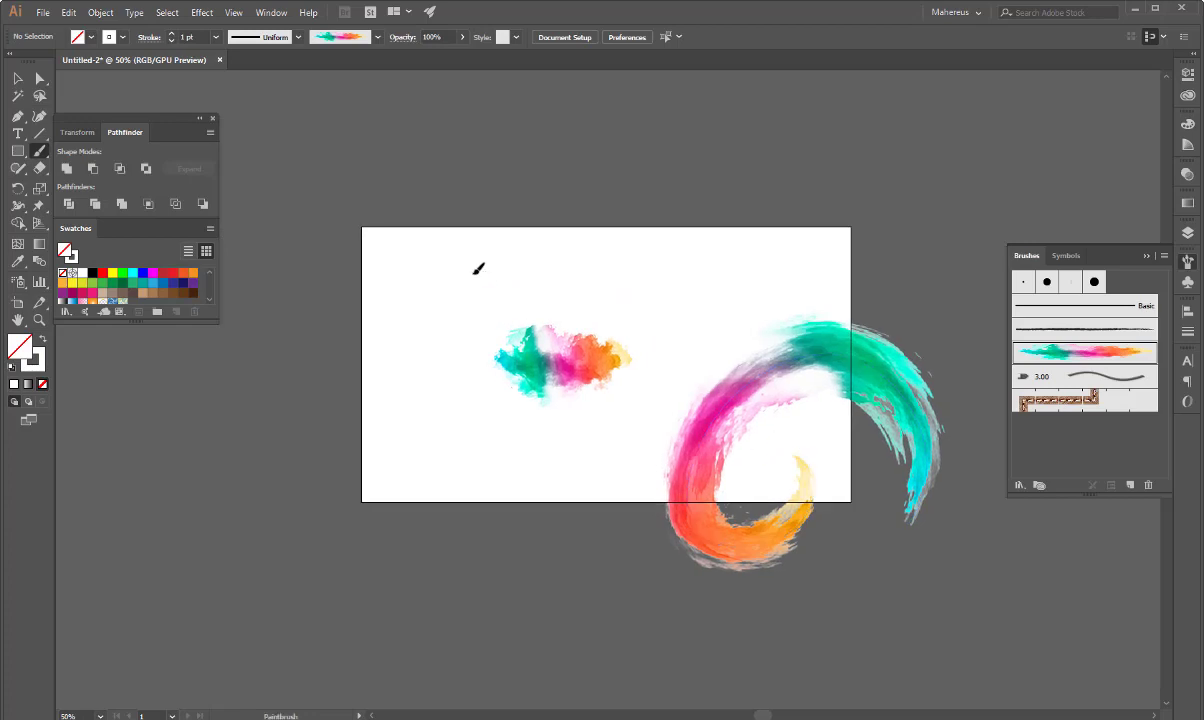
left_click_drag(434, 360, 462, 413)
left_click_drag(281, 492, 275, 445)
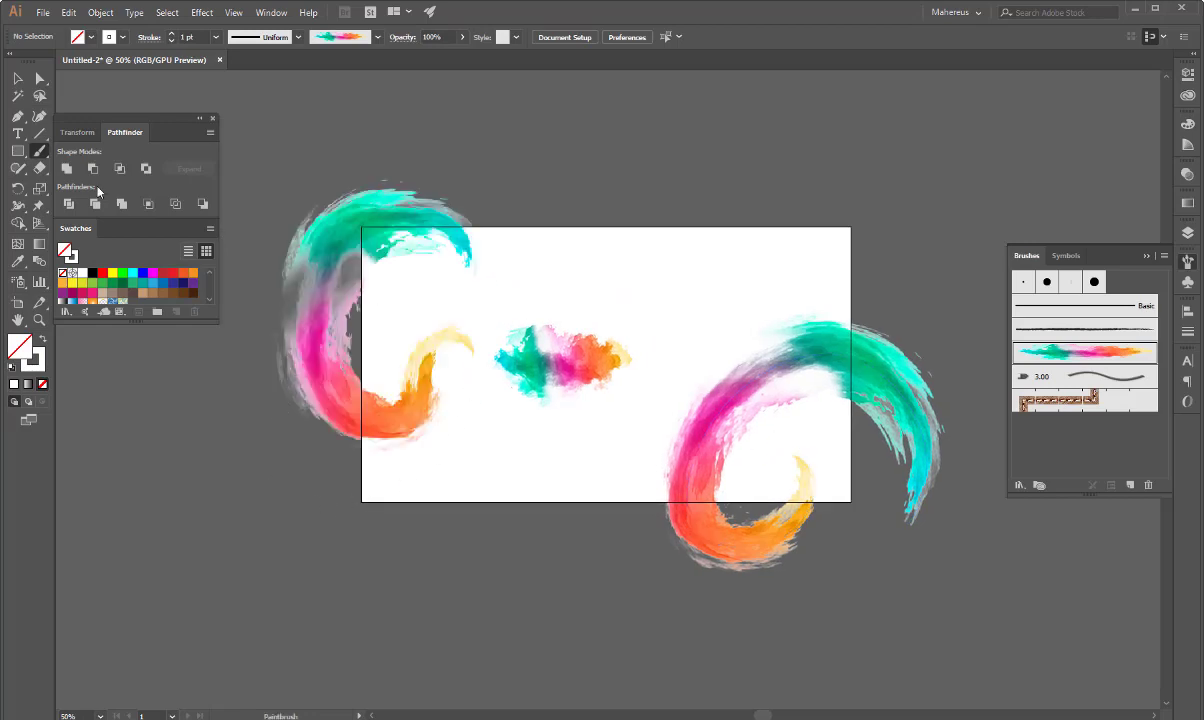
Move the source splash image up above the artboard.
left_click(17, 78)
left_click_drag(518, 330, 622, 247)
left_click_drag(725, 438, 744, 457)
scroll(604, 381, "right", 2)
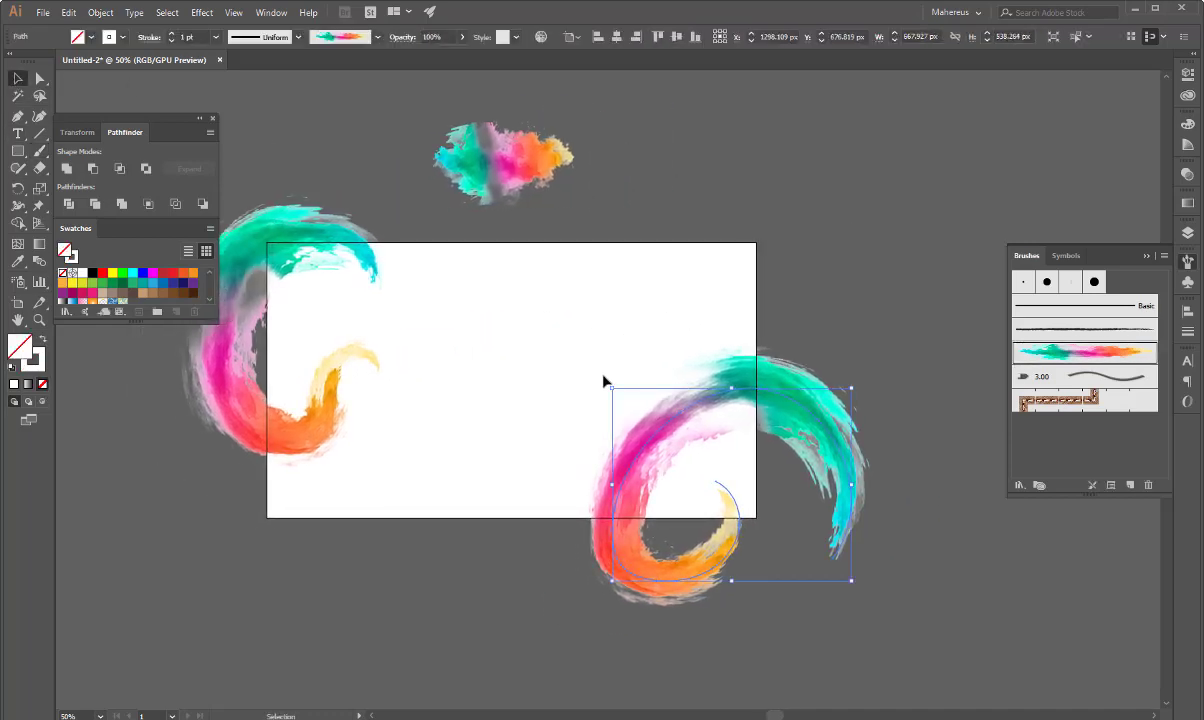
scroll(530, 425, "up", 2)
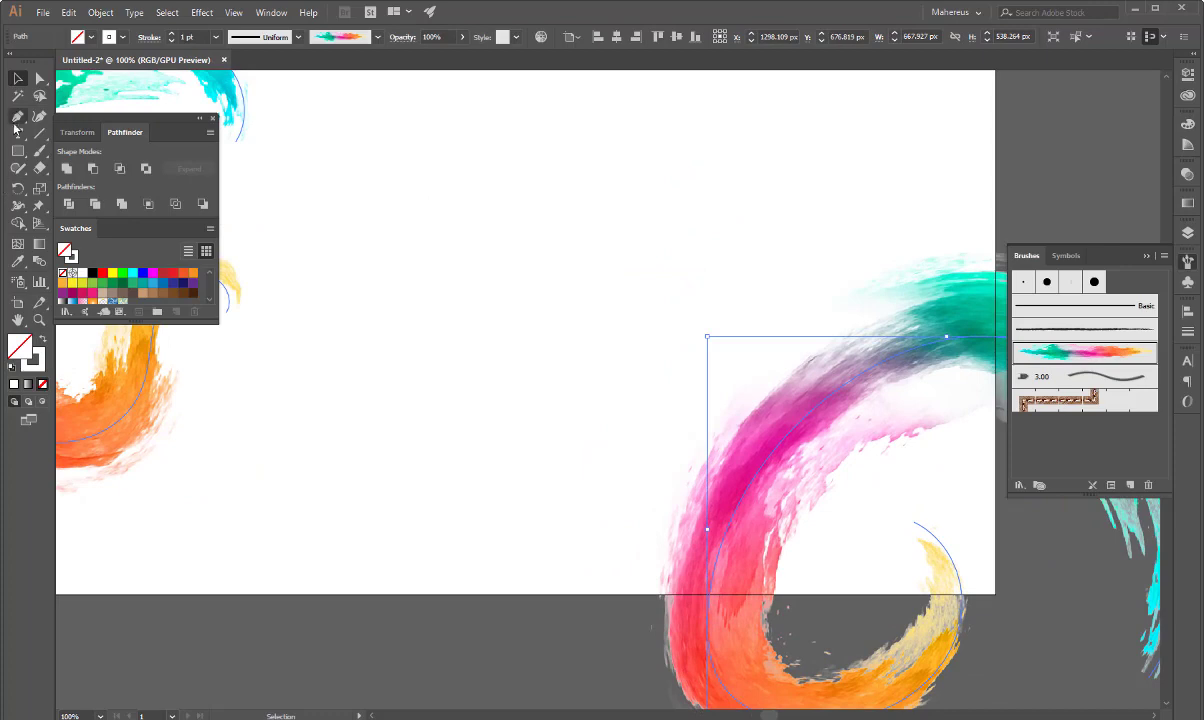
Paint a wavy art-brush stroke across the upper middle of the artboard.
left_click(39, 150)
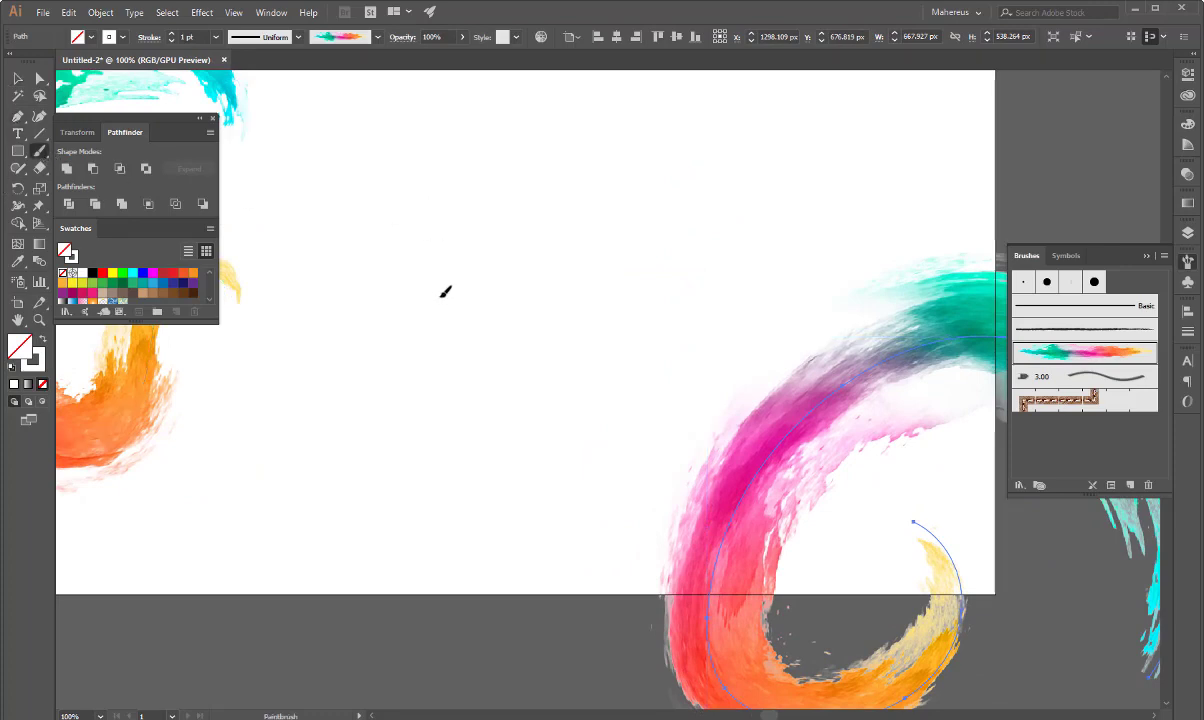
left_click_drag(433, 240, 579, 288)
key("ctrl+z")
left_click_drag(425, 301, 549, 251)
left_click_drag(686, 250, 660, 241)
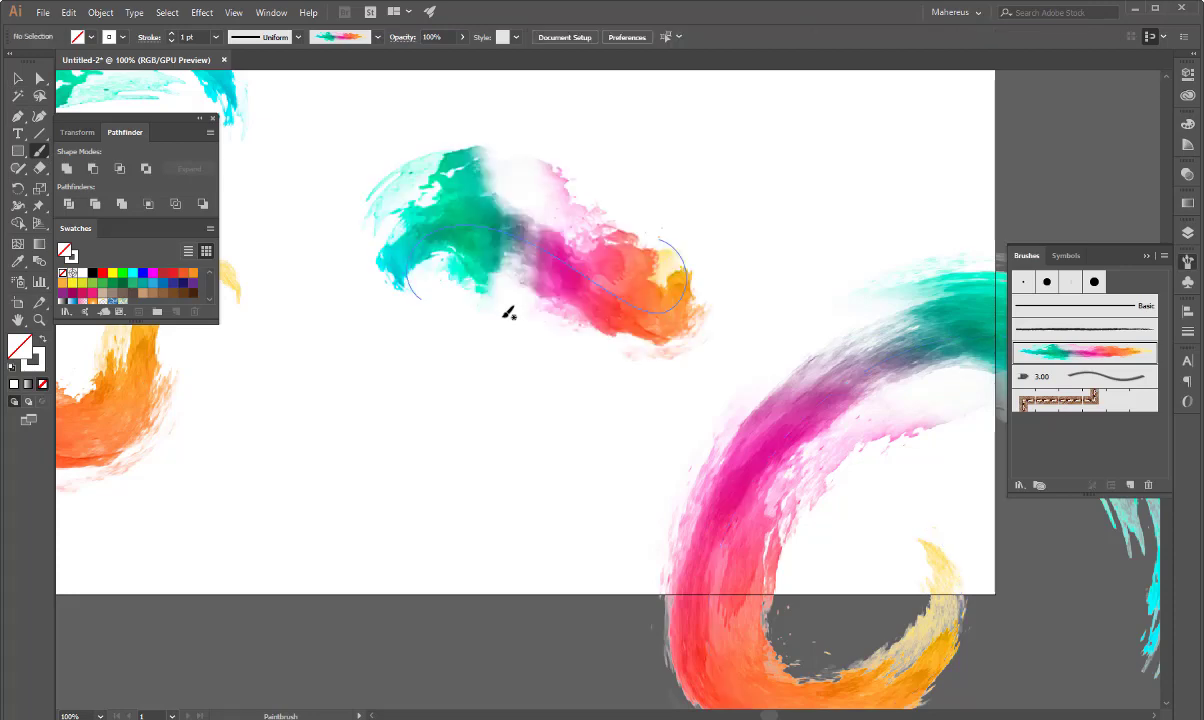
Thin the upper-middle wavy stroke's weight, settling on about 0.5 pt.
left_click(1188, 331)
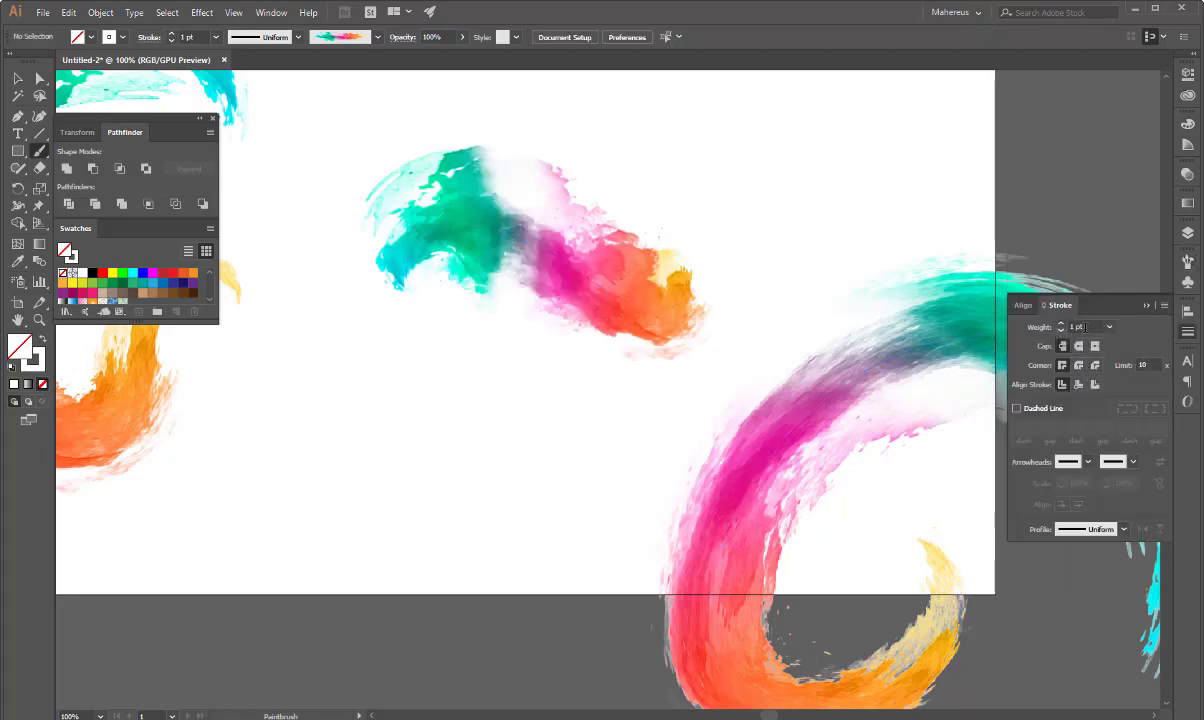
left_click(1109, 327)
left_click(641, 267, "ctrl")
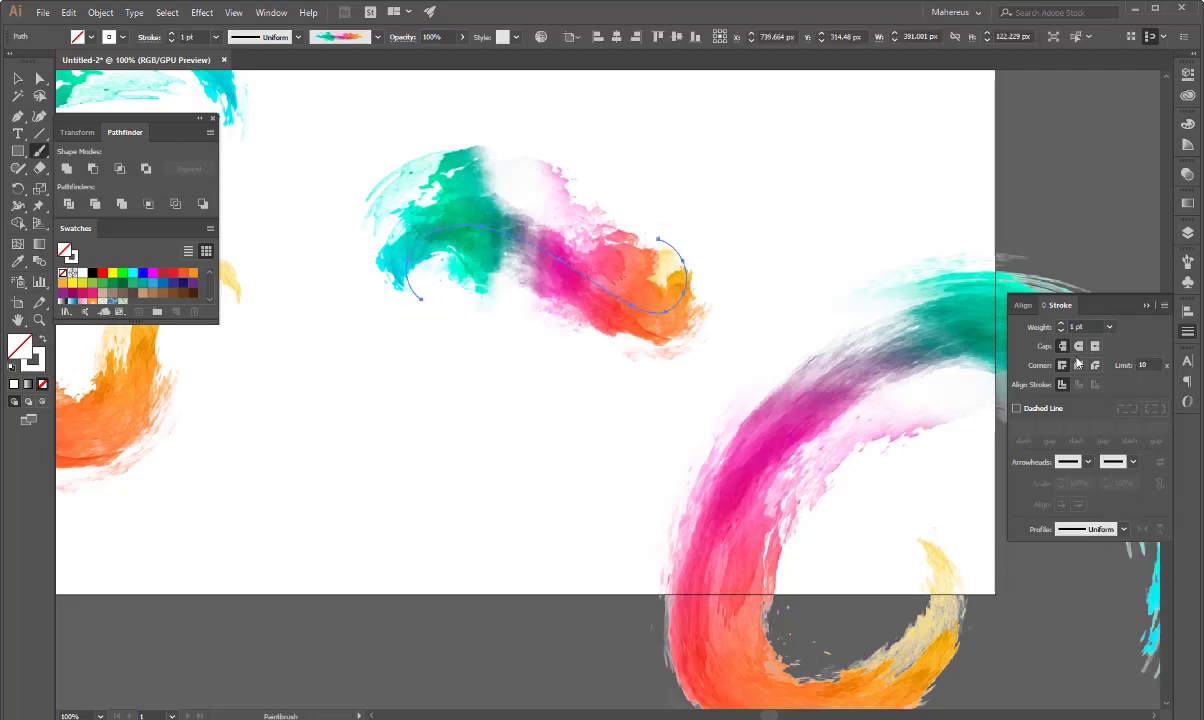
left_click(1109, 327)
left_click(1115, 350)
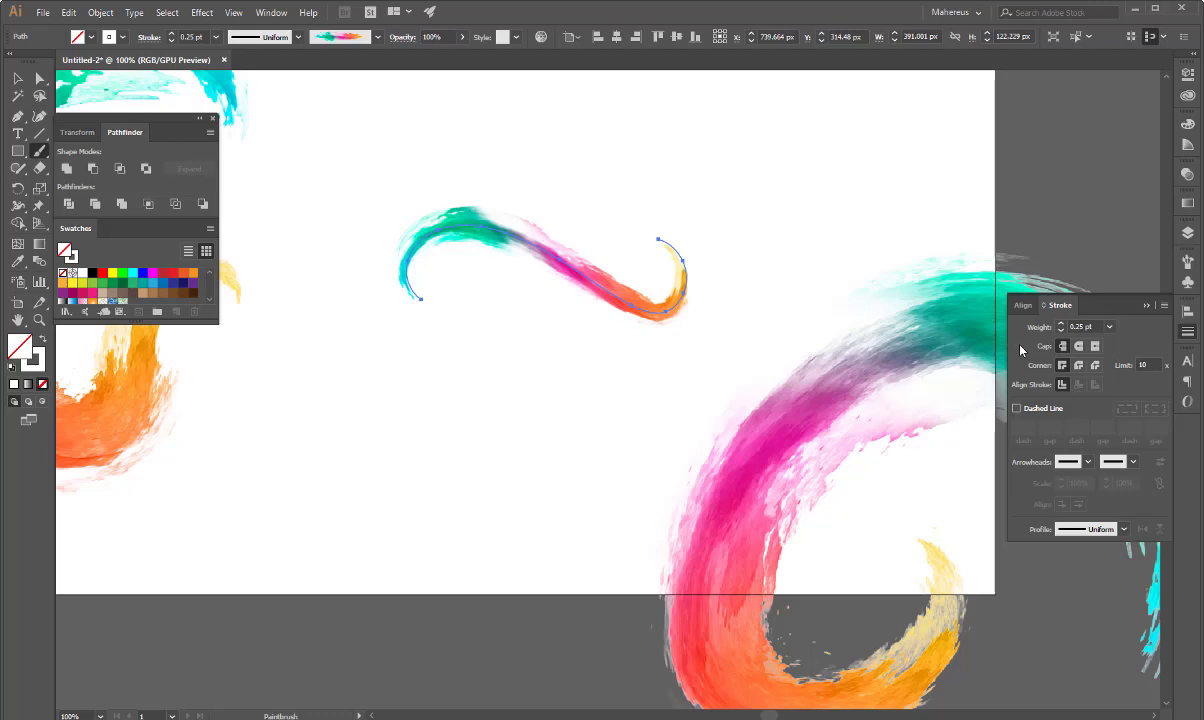
left_click(1108, 327)
left_click(1116, 363)
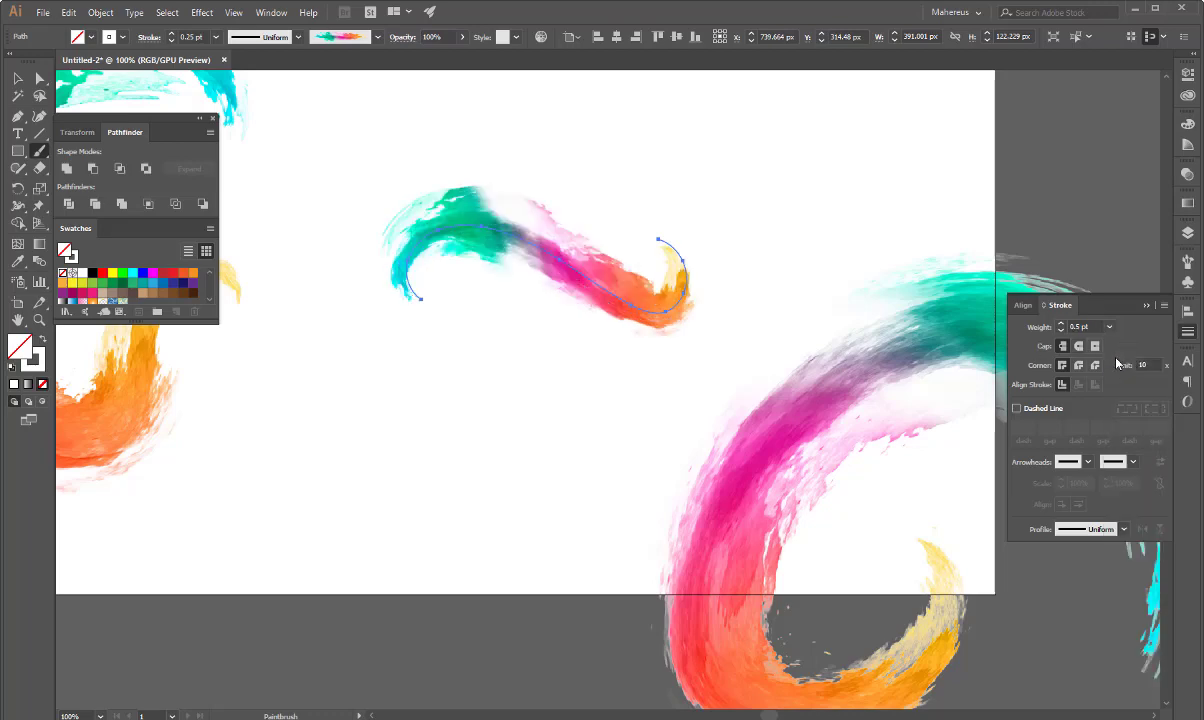
scroll(271, 172, "left", 5)
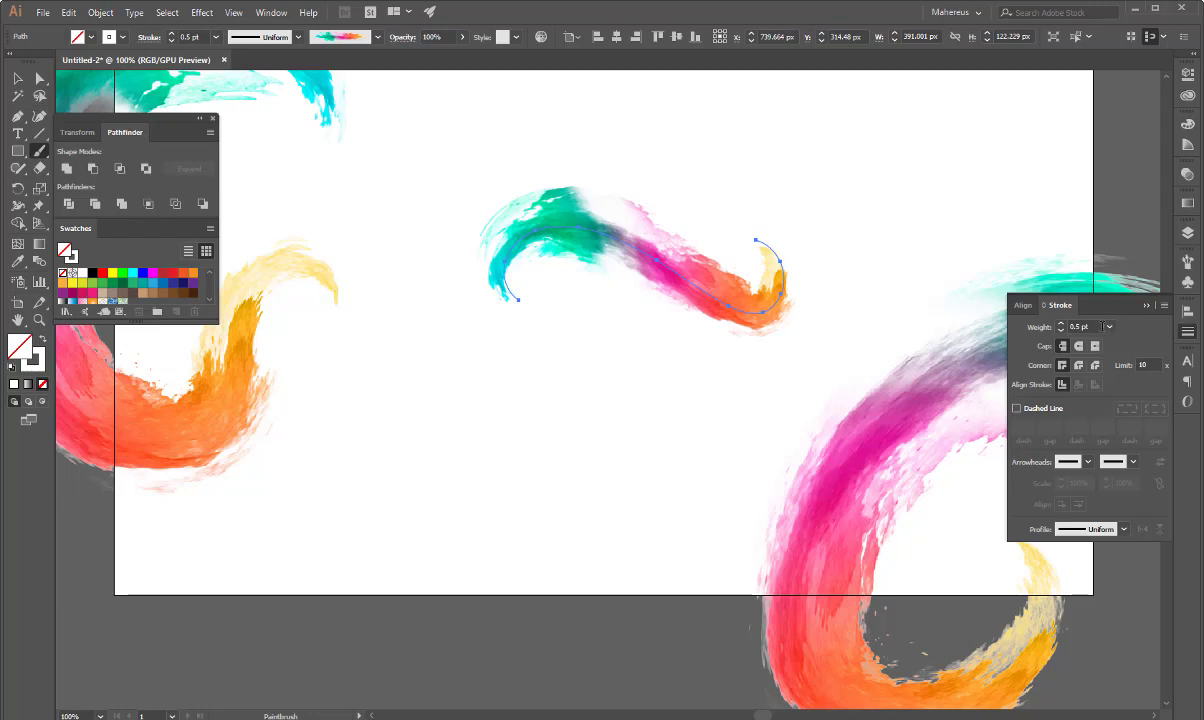
left_click(1108, 326)
left_click(1122, 350)
Paint a second curve below the first and enlarge the middle stroke up-right.
left_click_drag(386, 276, 309, 304)
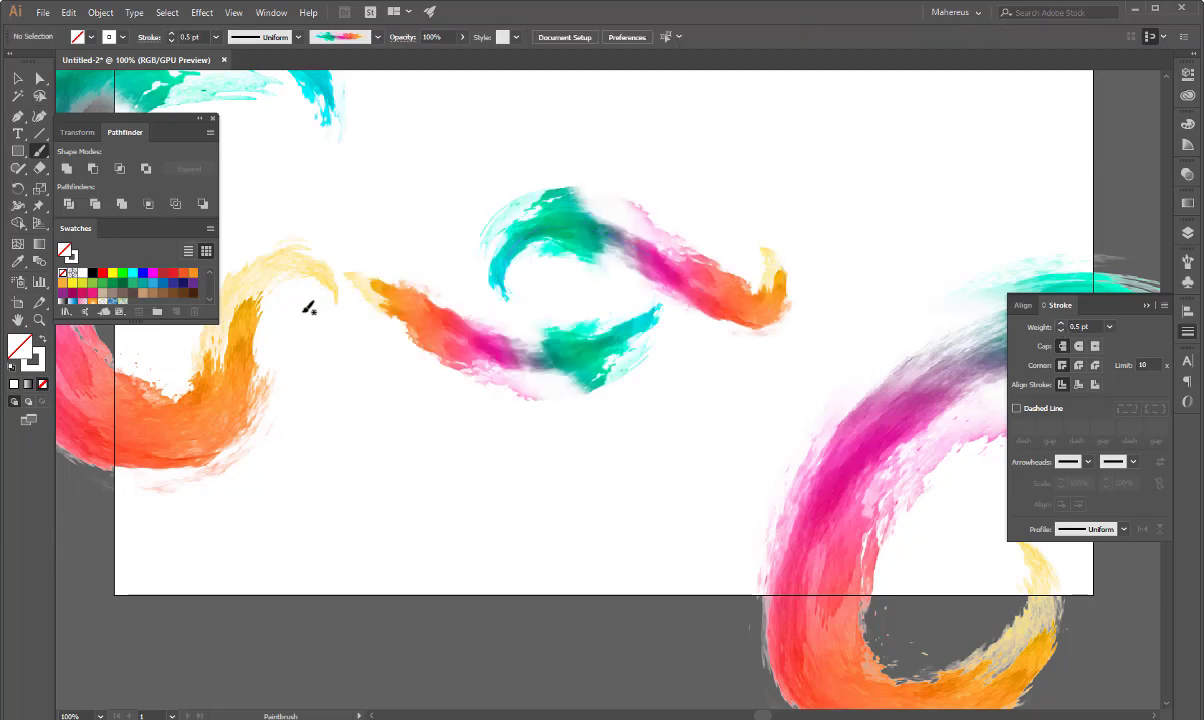
scroll(710, 290, "down", 3)
key("v")
scroll(727, 305, "up", 2)
left_click(700, 285)
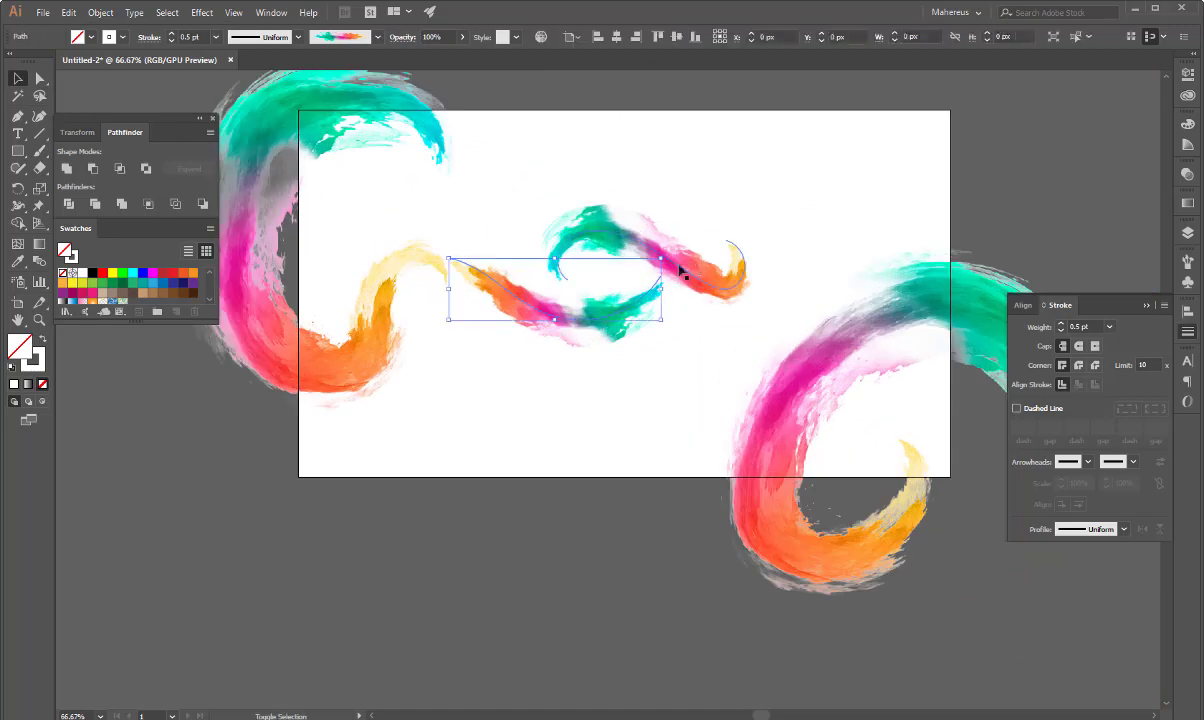
mouse_move(661, 290)
left_mouse_down()
mouse_move(760, 277)
mouse_move(841, 207)
left_mouse_up()
key("ctrl+shift+a")
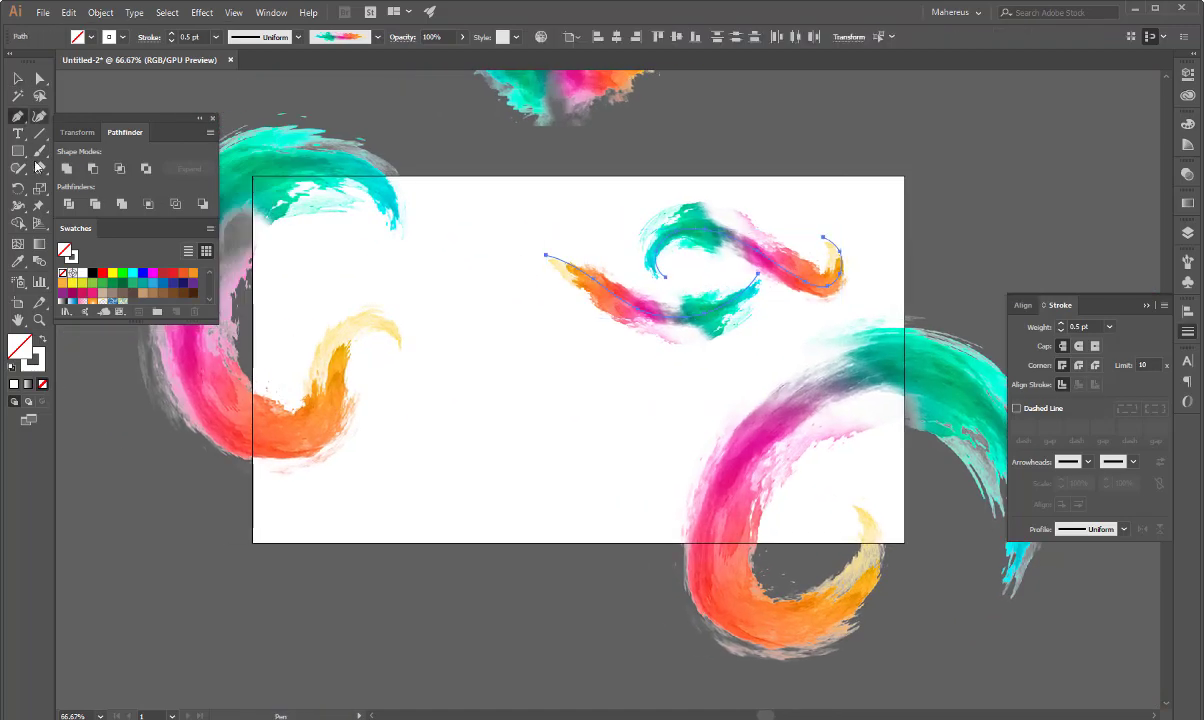
Paint looping strokes from the centre toward the left curl, undoing unwanted ones.
key("b")
left_click_drag(575, 320, 305, 264)
key("ctrl+z")
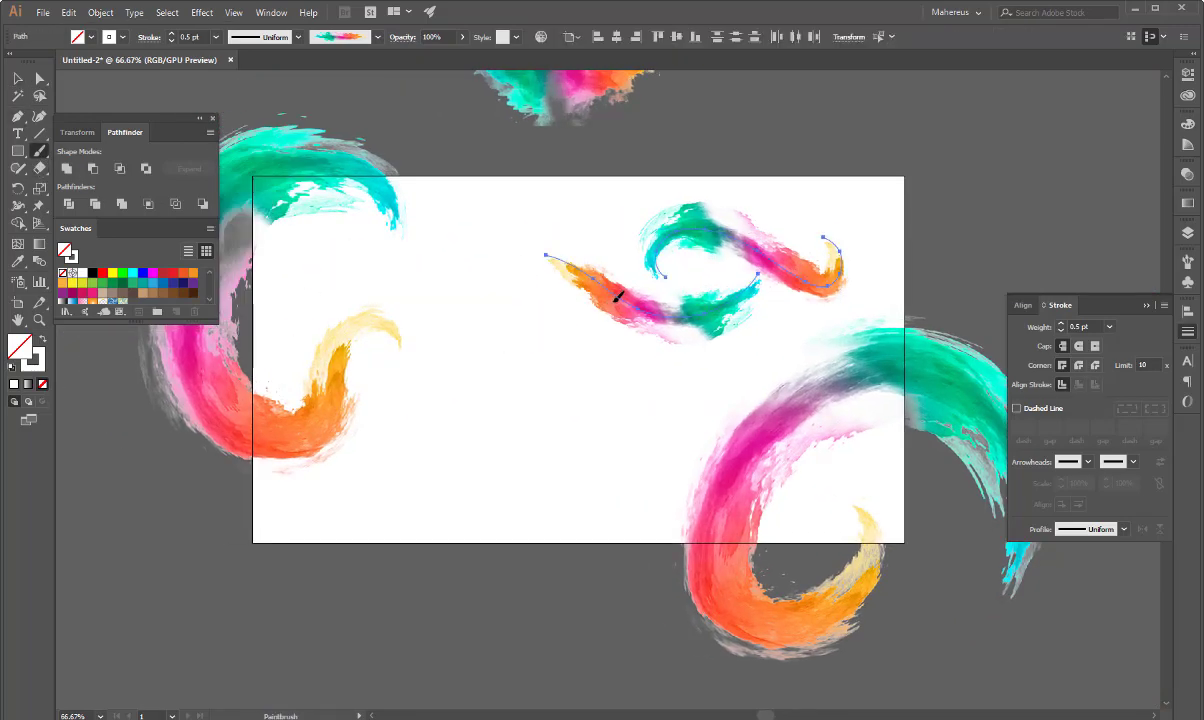
left_click_drag(548, 256, 412, 237)
left_click_drag(548, 256, 838, 250)
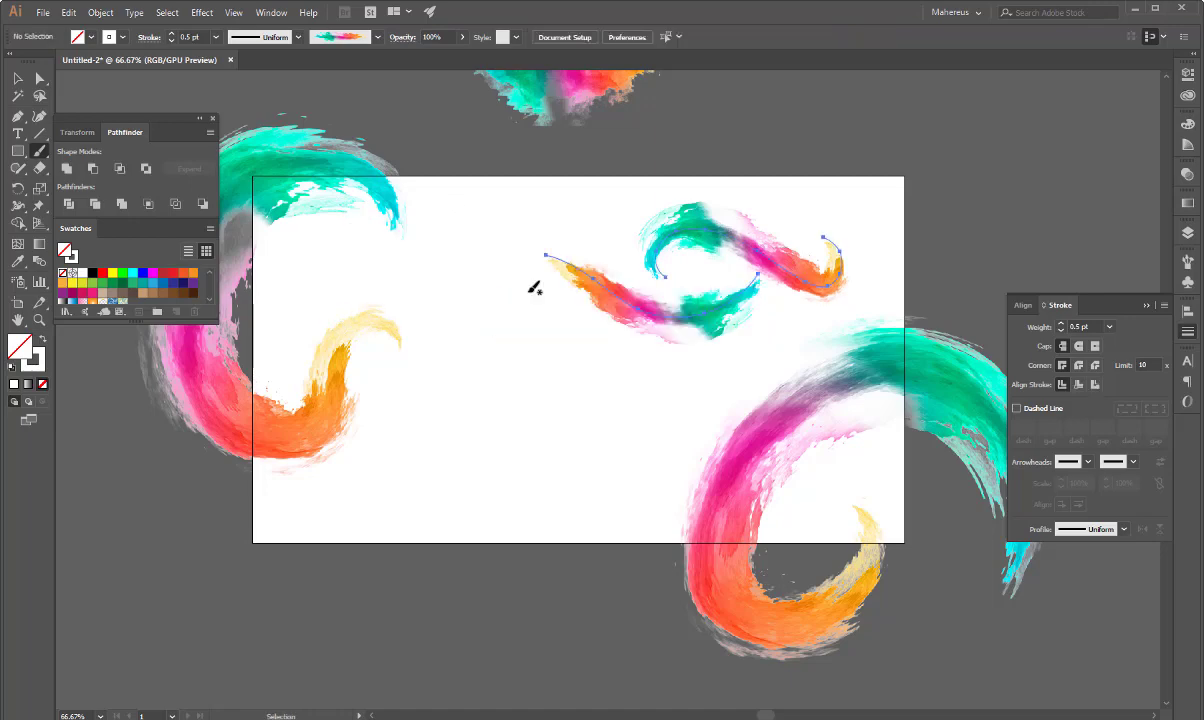
left_click_drag(580, 310, 305, 290)
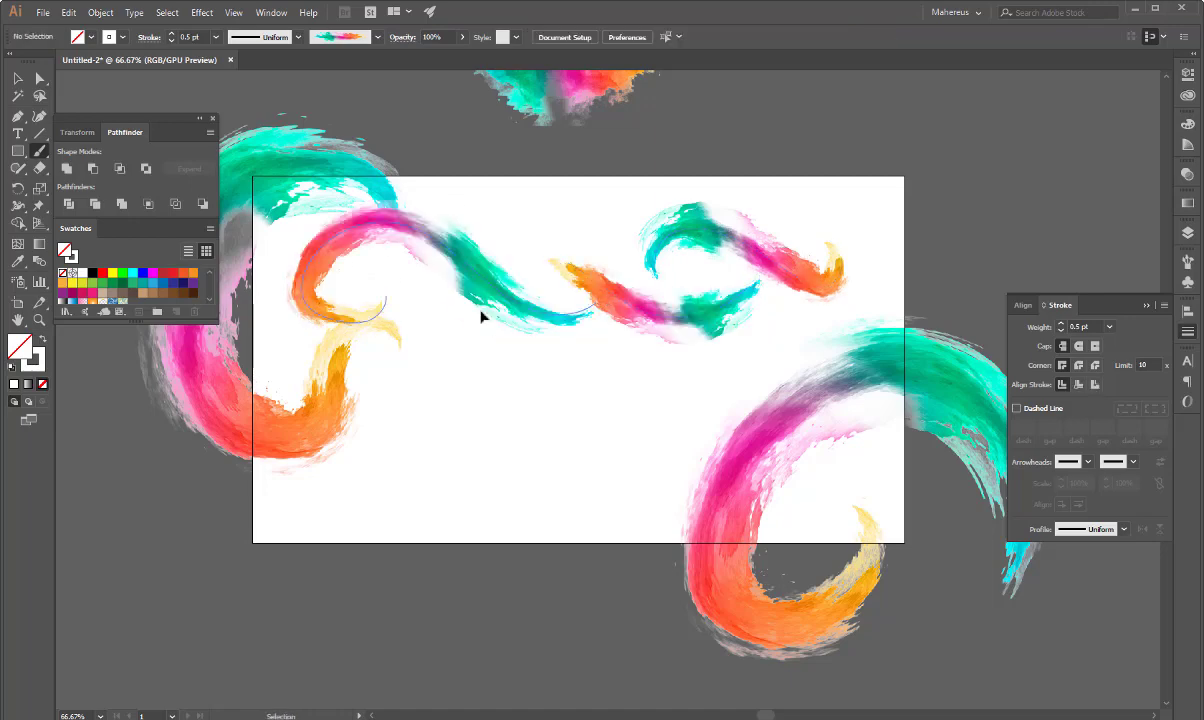
key("ctrl+z")
mouse_move(548, 310)
left_mouse_down()
mouse_move(318, 300)
mouse_move(349, 328)
mouse_move(365, 309)
mouse_move(385, 330)
left_mouse_up()
Reposition the loop stroke and small curl, and stretch the right stroke wider.
key("v")
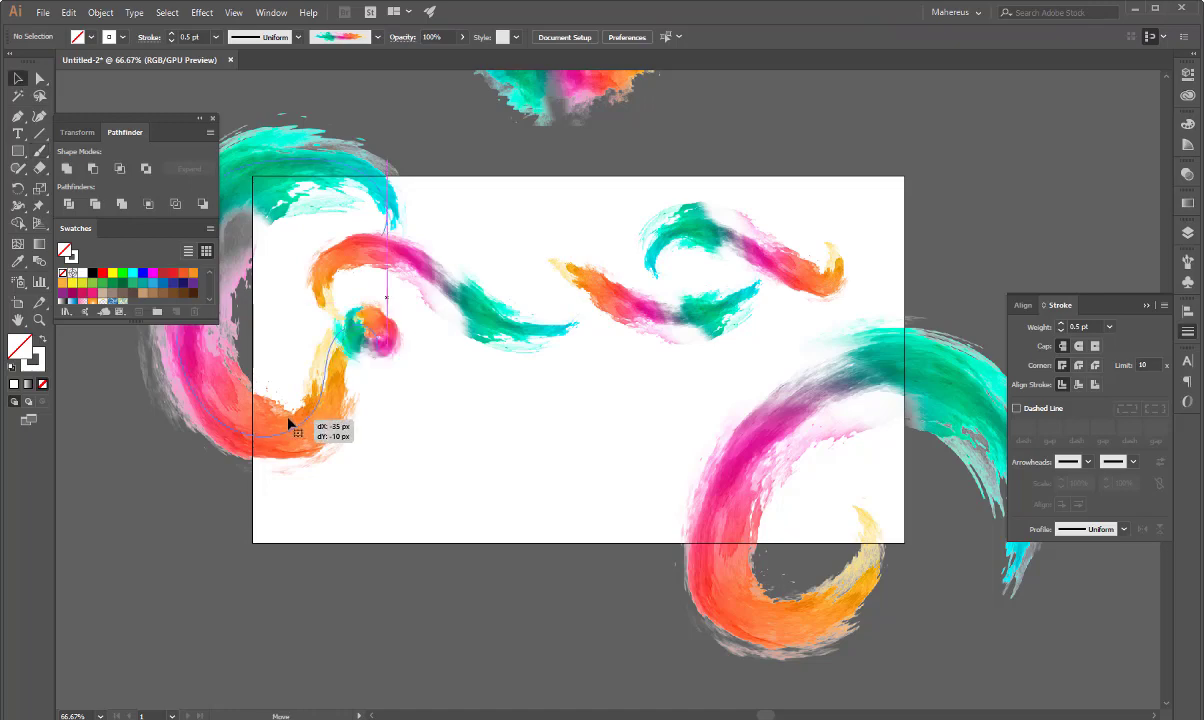
left_click_drag(840, 560, 850, 570)
left_click_drag(500, 328, 520, 316)
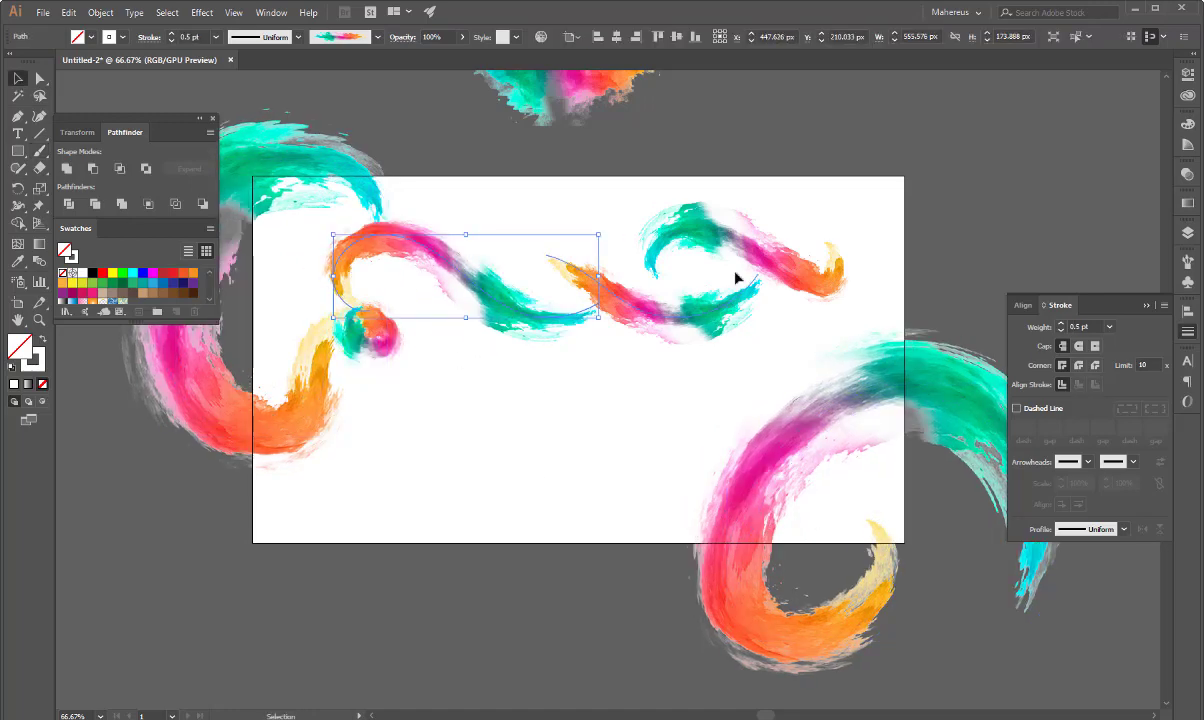
left_click(785, 245)
left_click_drag(841, 256, 865, 258)
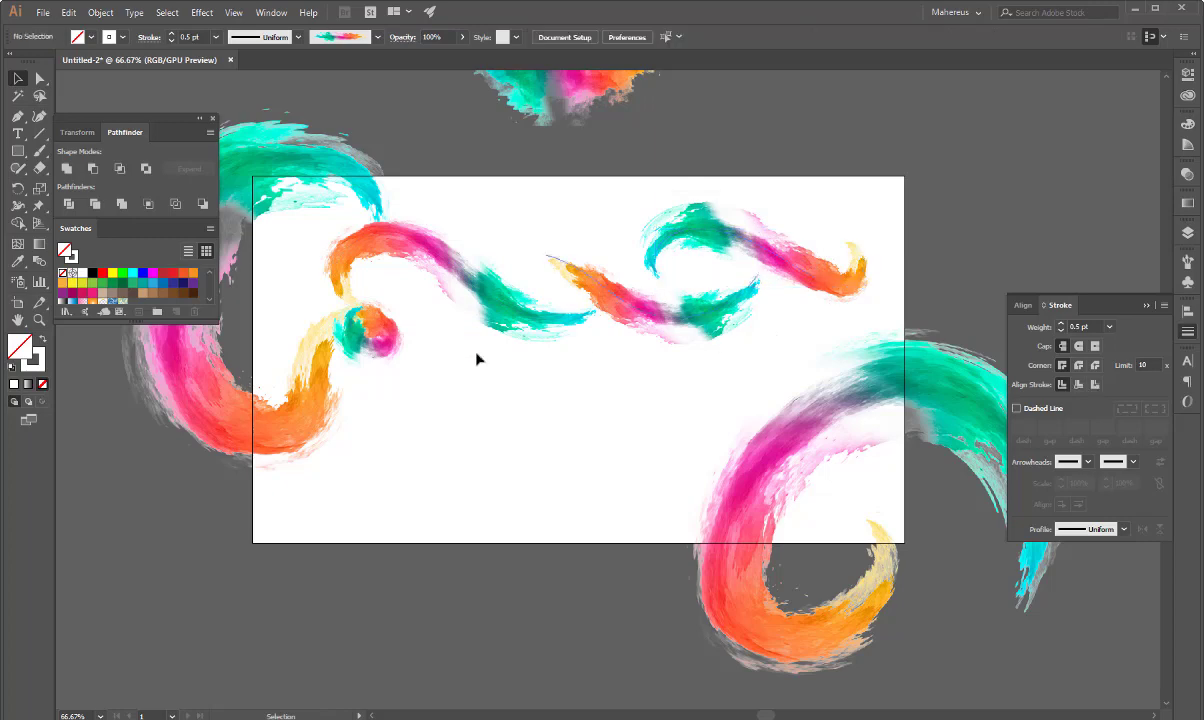
left_click_drag(372, 335, 397, 325)
Tilt the left stroke slightly, then shrink the left, middle and right strokes together.
left_click(510, 315)
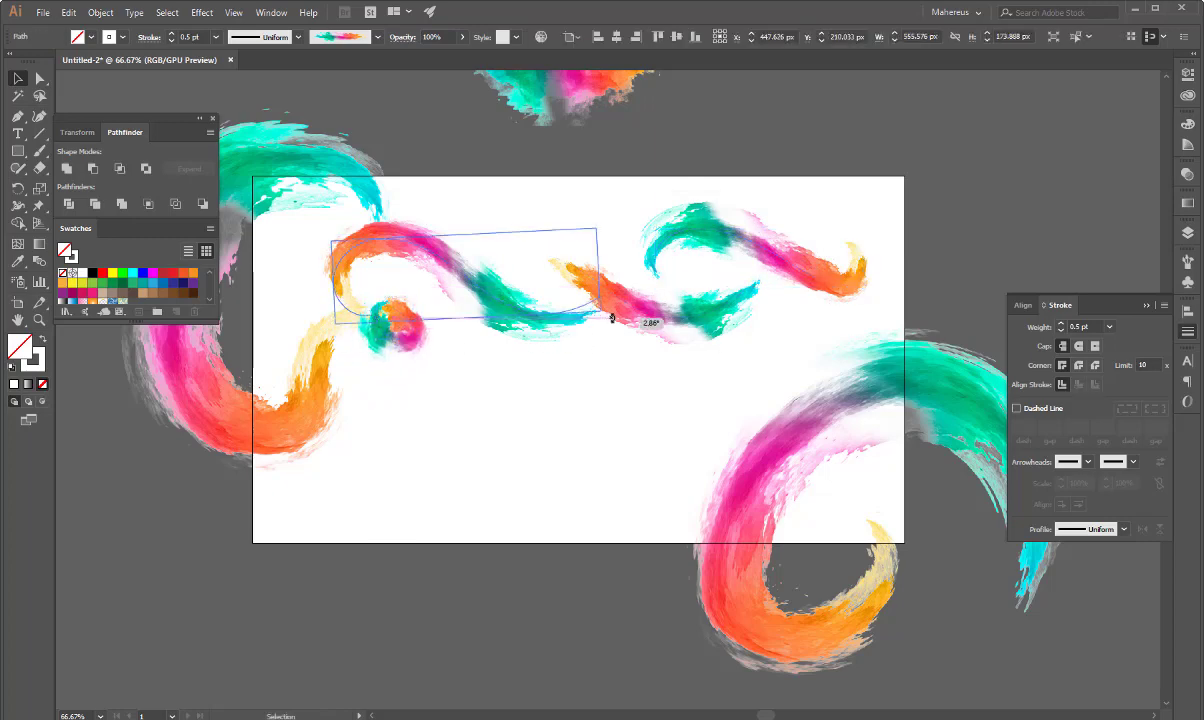
left_click_drag(613, 317, 545, 328)
left_click(434, 398)
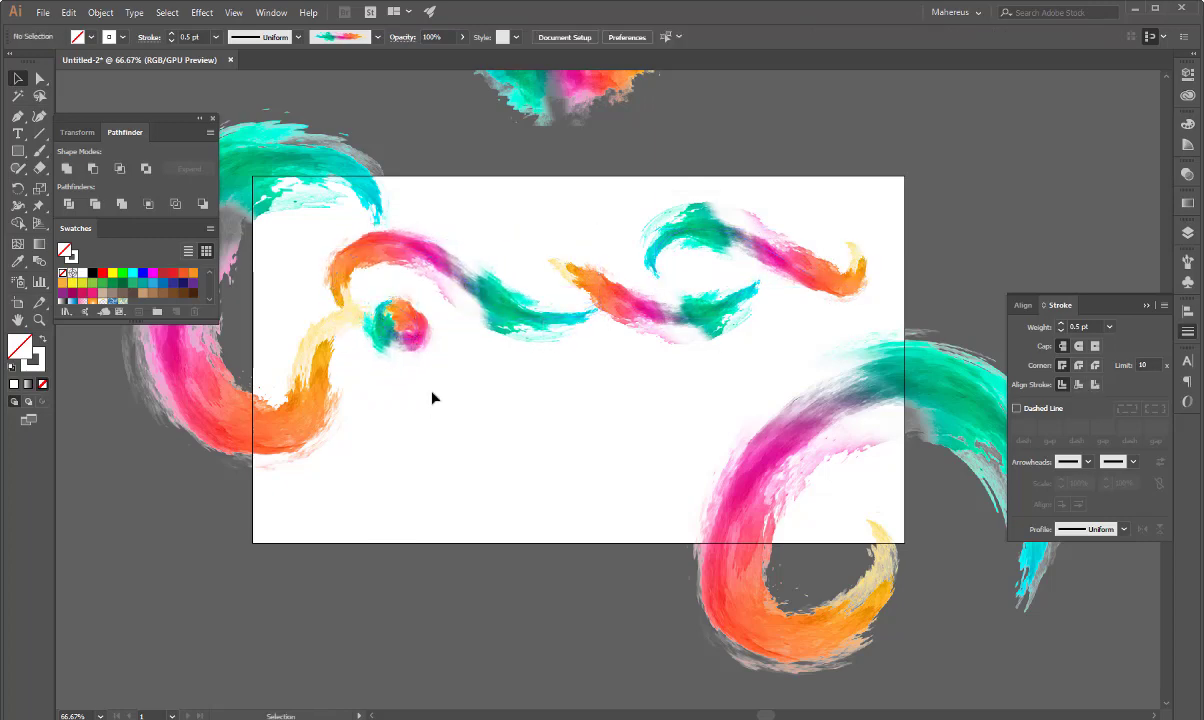
left_click(510, 314)
left_click(640, 300, "shift")
left_click(790, 255, "shift")
left_click_drag(865, 341, 788, 322)
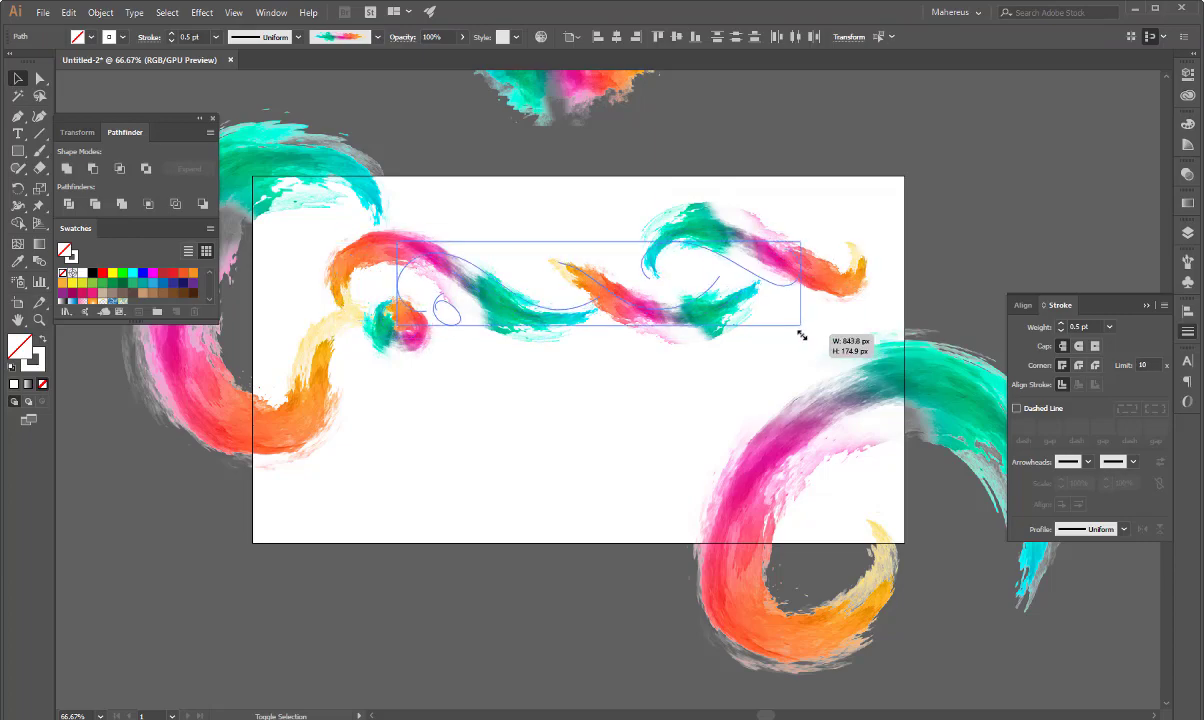
Set the central wavy ornament's stroke weight to 0.3 pt.
scroll(537, 392, "up", 3)
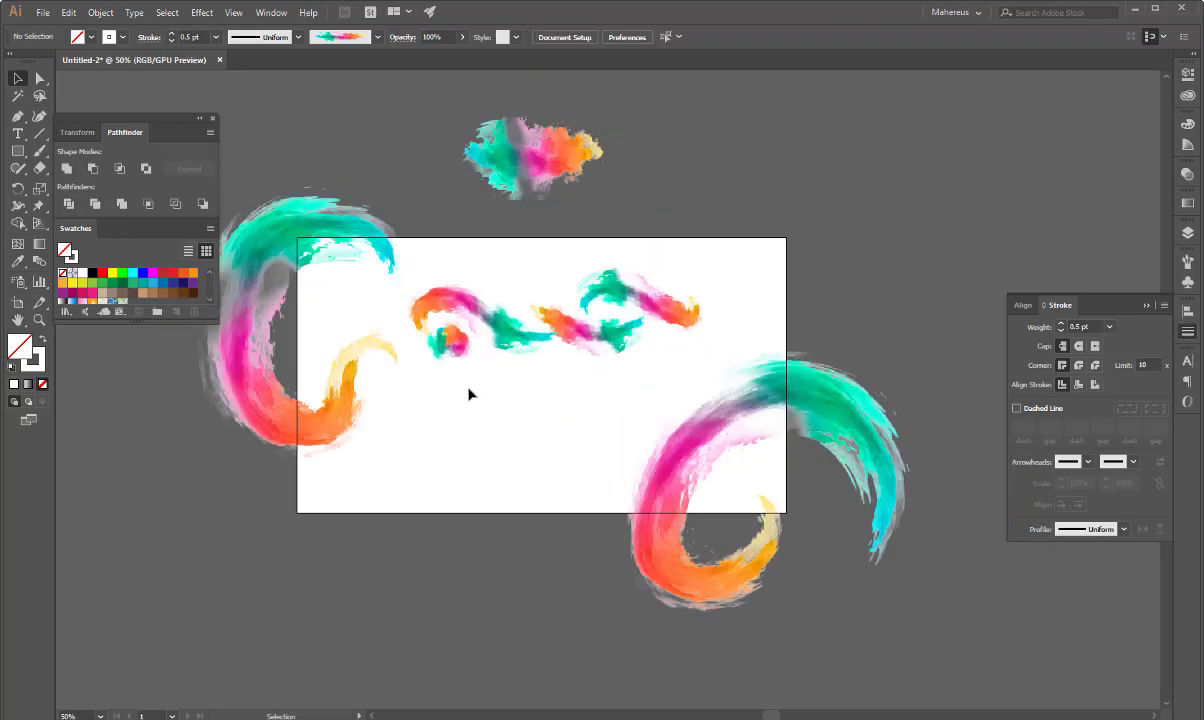
left_click(670, 287)
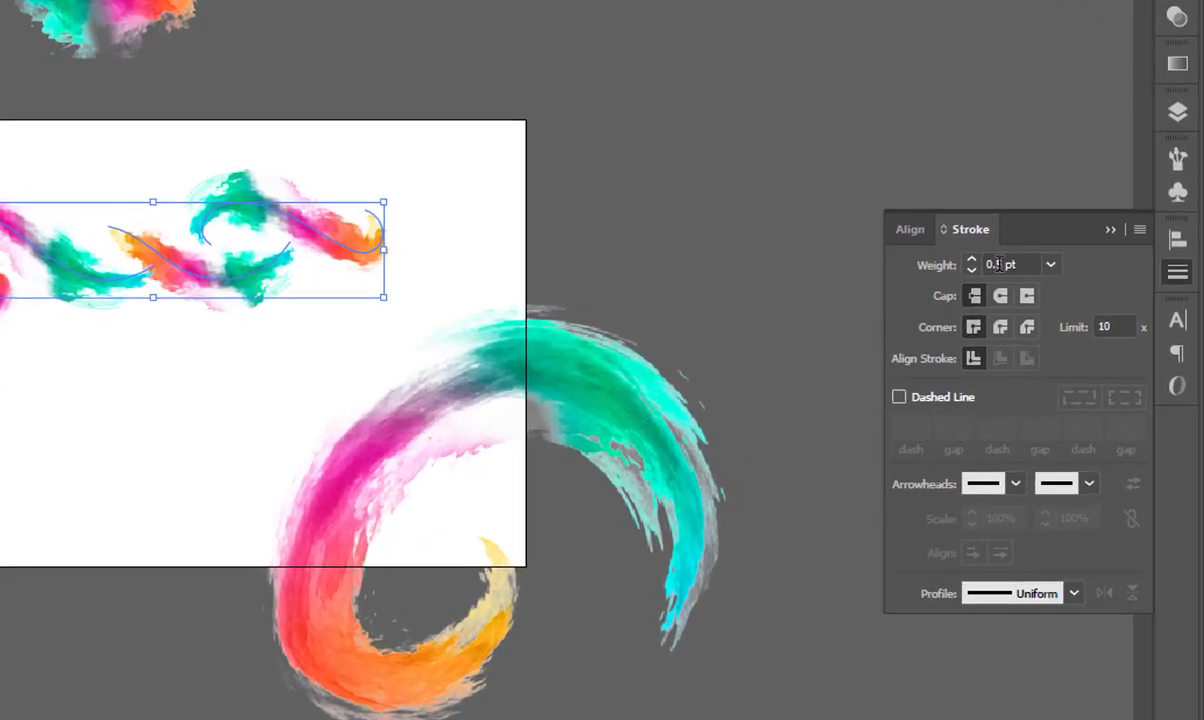
left_click(995, 265)
type("3")
key("Return")
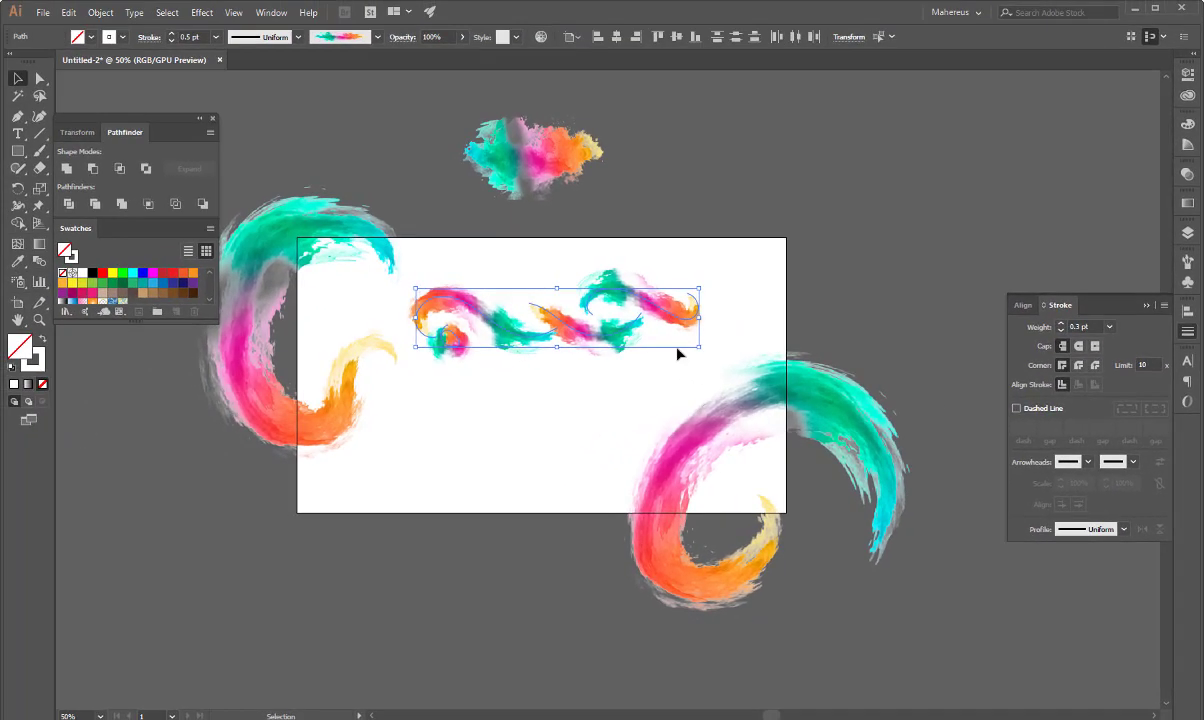
Scale the wavy ornament smaller and move it lower on the artboard.
scroll(558, 313, "up", 3)
scroll(558, 313, "down", 2)
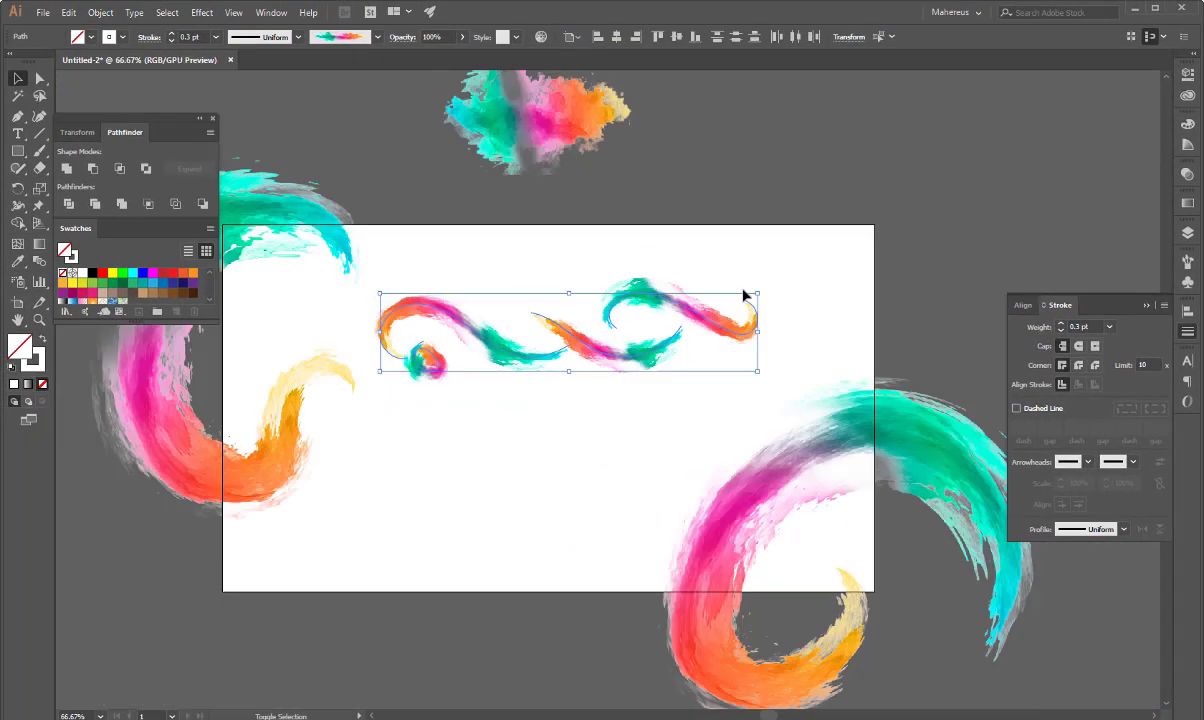
left_click_drag(746, 292, 731, 297)
left_click(651, 408)
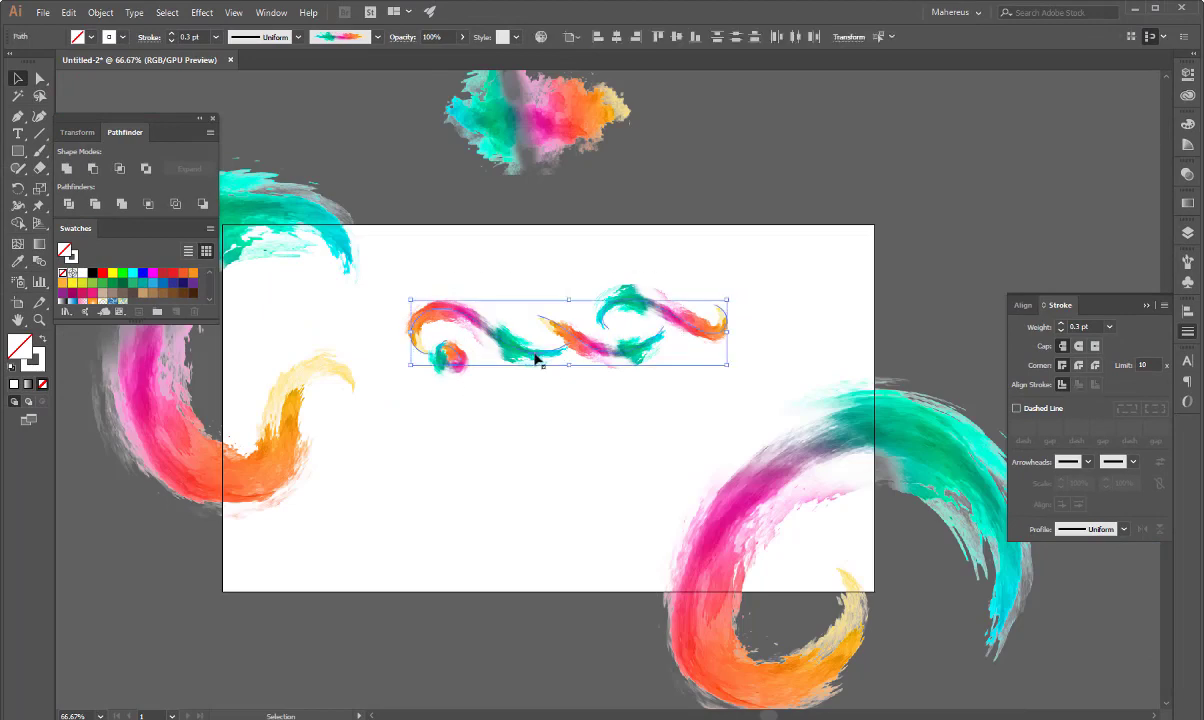
left_click_drag(537, 350, 528, 423)
left_click(498, 517)
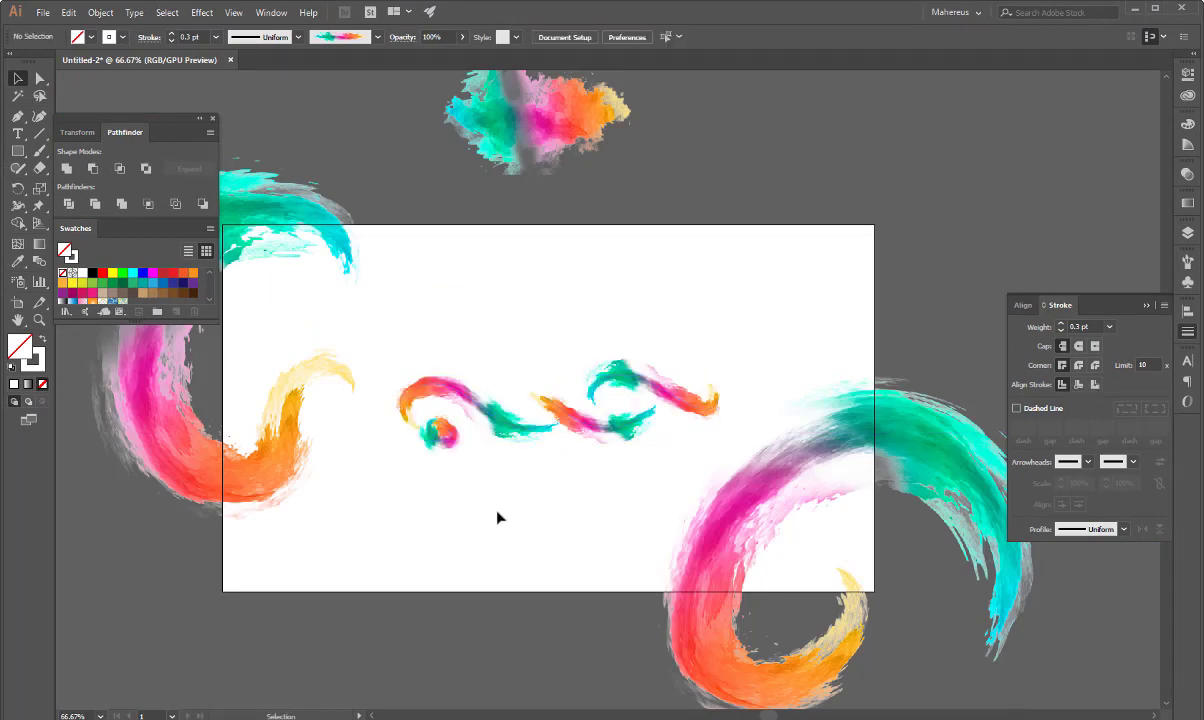
Move the paint-splash image above the artboard down slightly.
scroll(500, 240, "down", 1)
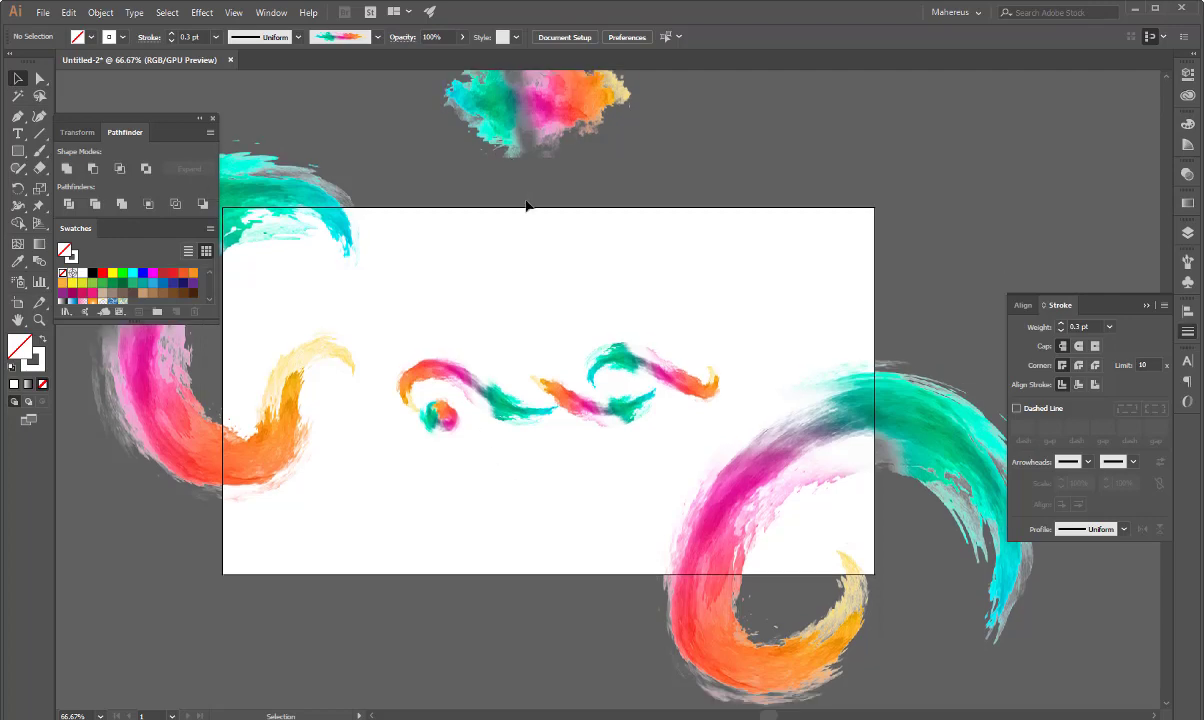
scroll(527, 204, "up", 4)
left_click(530, 200)
left_click_drag(568, 225, 568, 267)
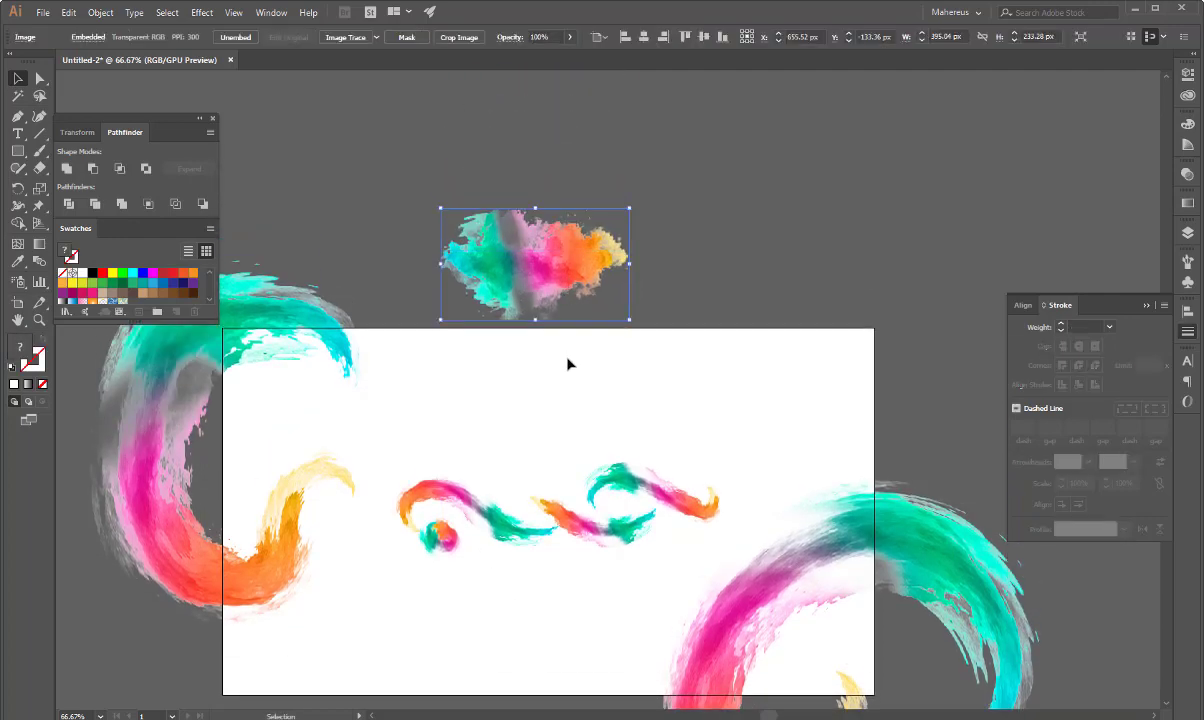